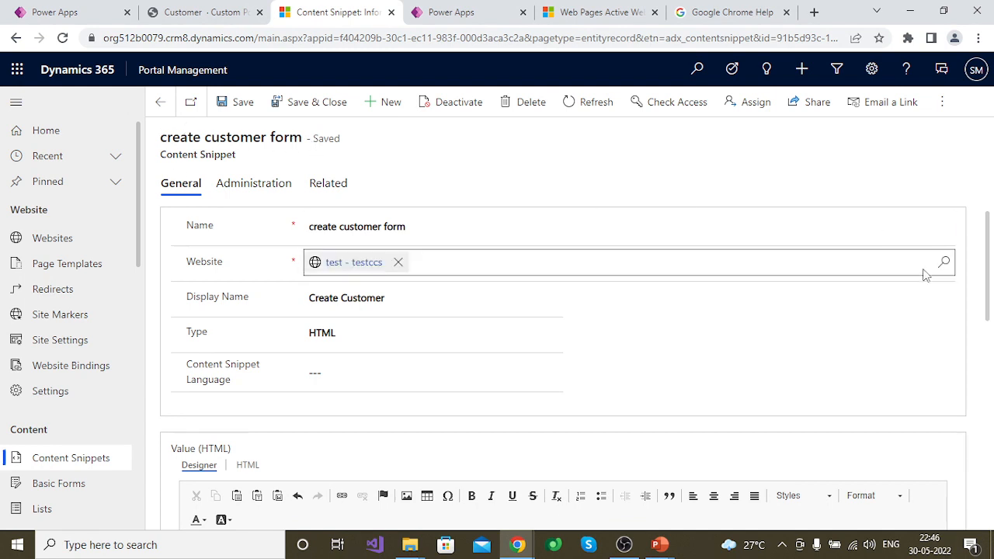
# Review the create customer form content snippet's details and its HTML registration form, and check the list of active web pages
pyautogui.moveTo(990, 264); pyautogui.dragTo(991, 350)
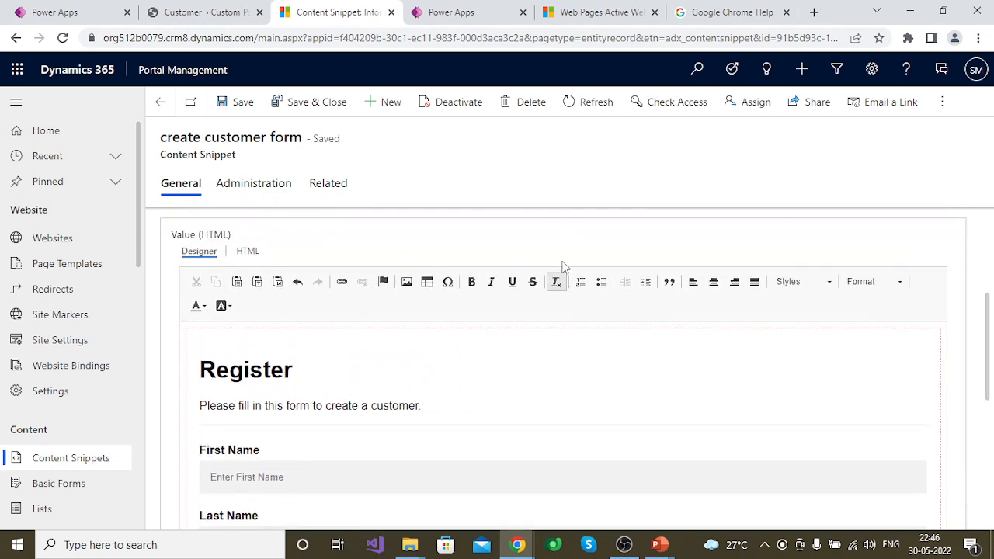
pyautogui.scroll(3, 989, 350)
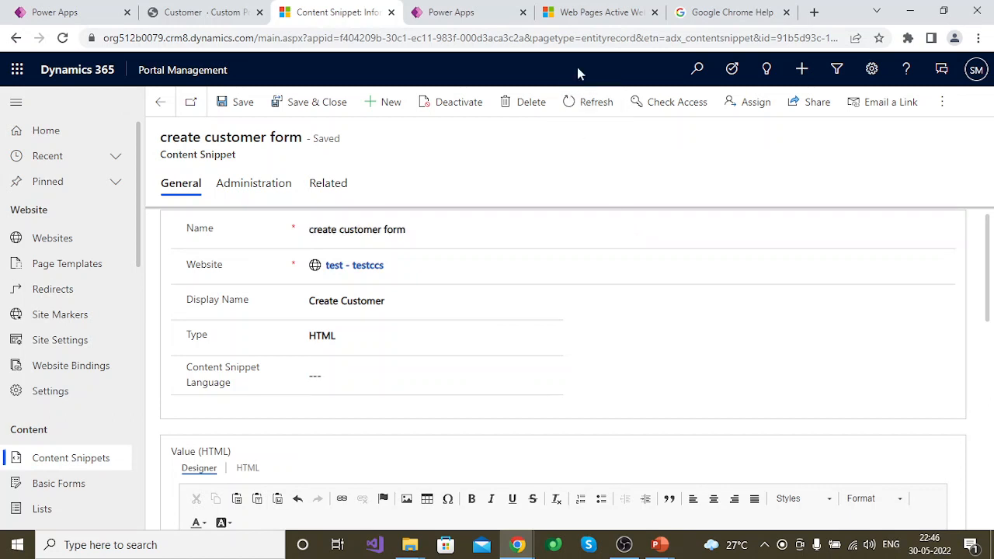
pyautogui.click(600, 13)
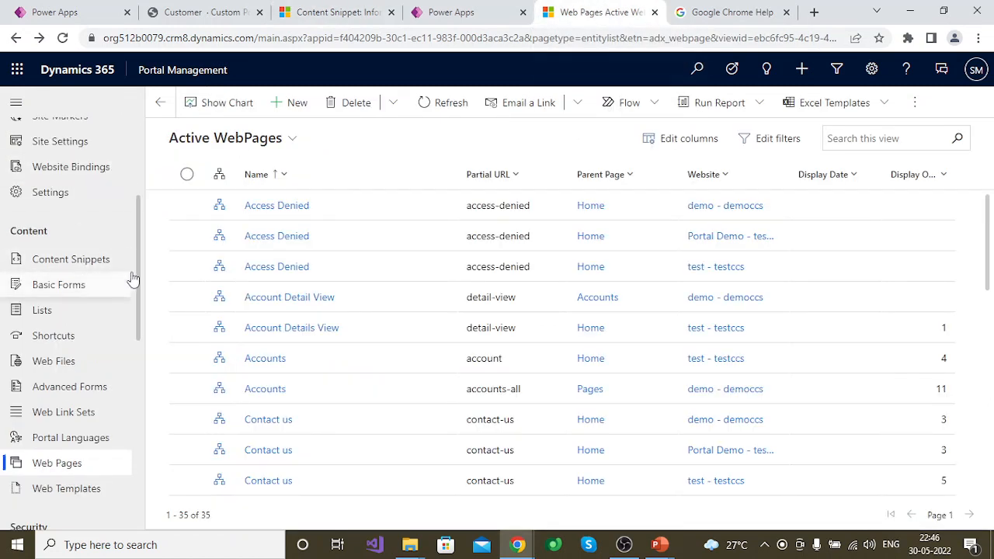
pyautogui.moveTo(138, 274); pyautogui.dragTo(138, 264)
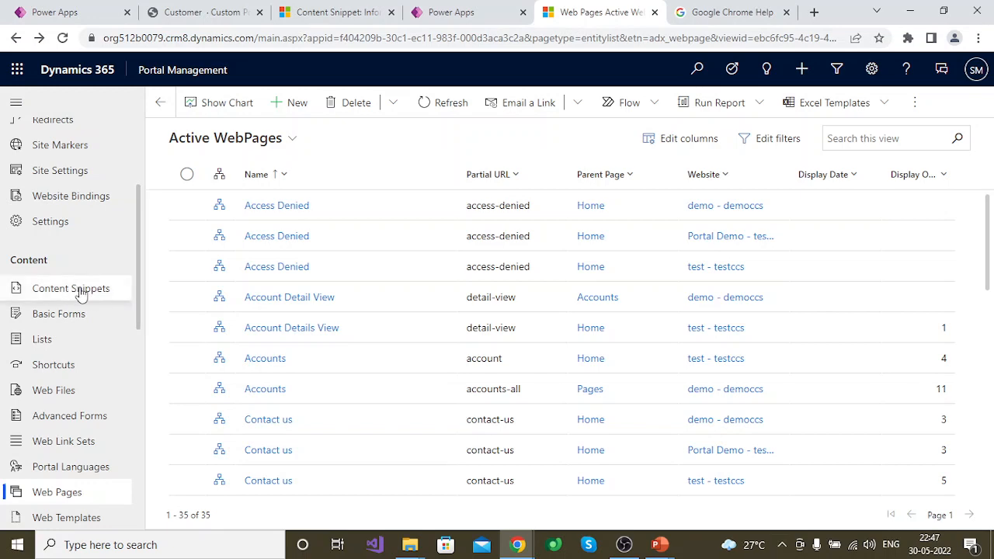
pyautogui.click(337, 9)
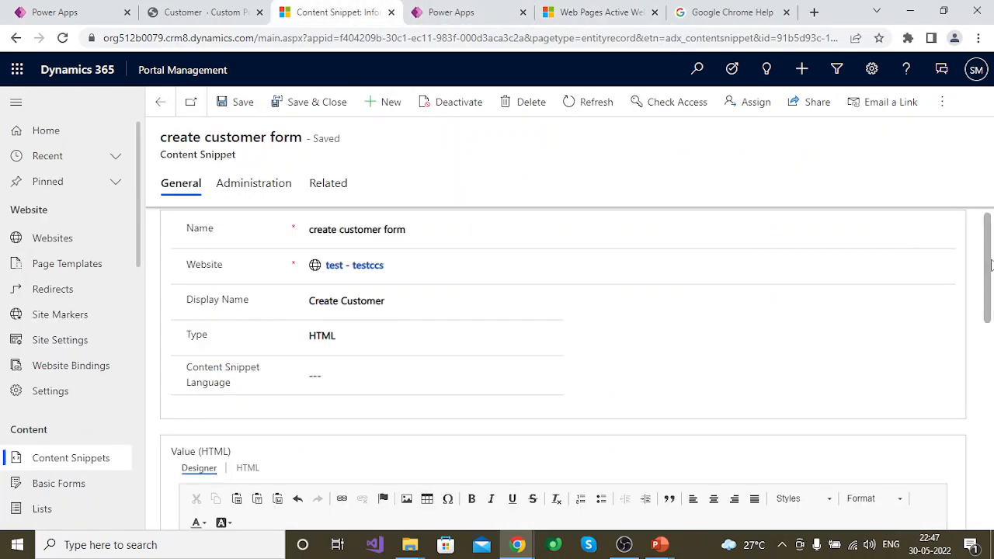
pyautogui.moveTo(989, 265); pyautogui.dragTo(992, 324)
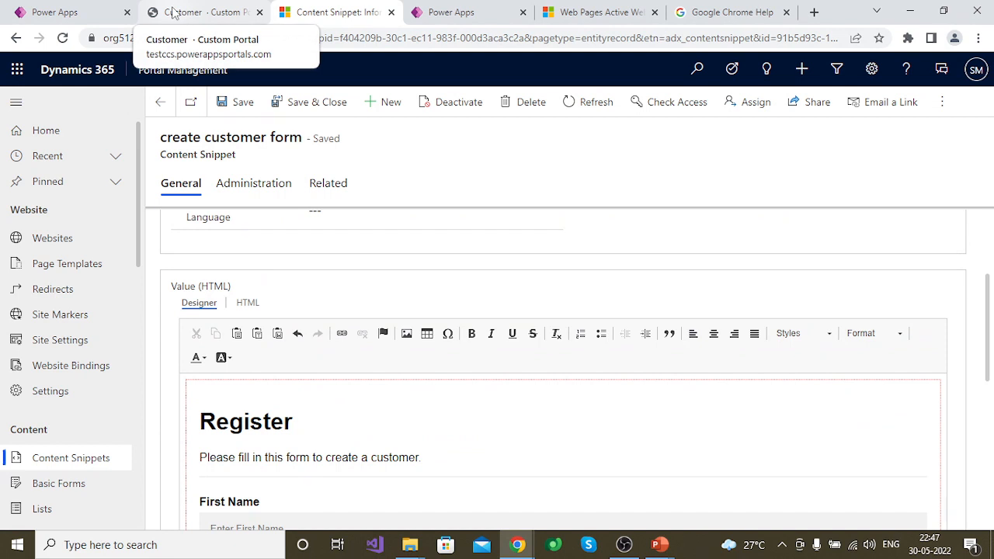
# Close the open customer portal page and launch the test portal from the Power Apps app list
pyautogui.click(260, 13)
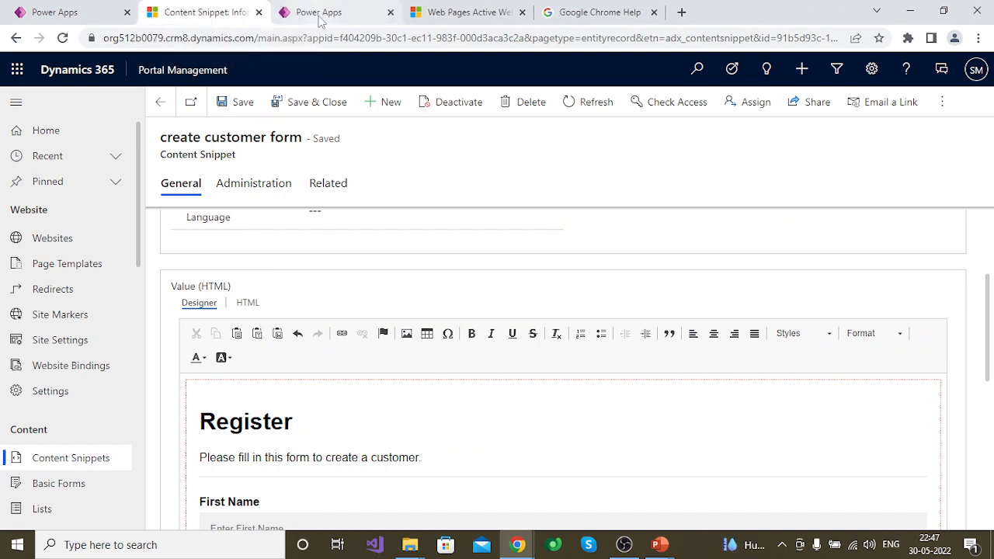
pyautogui.click(318, 15)
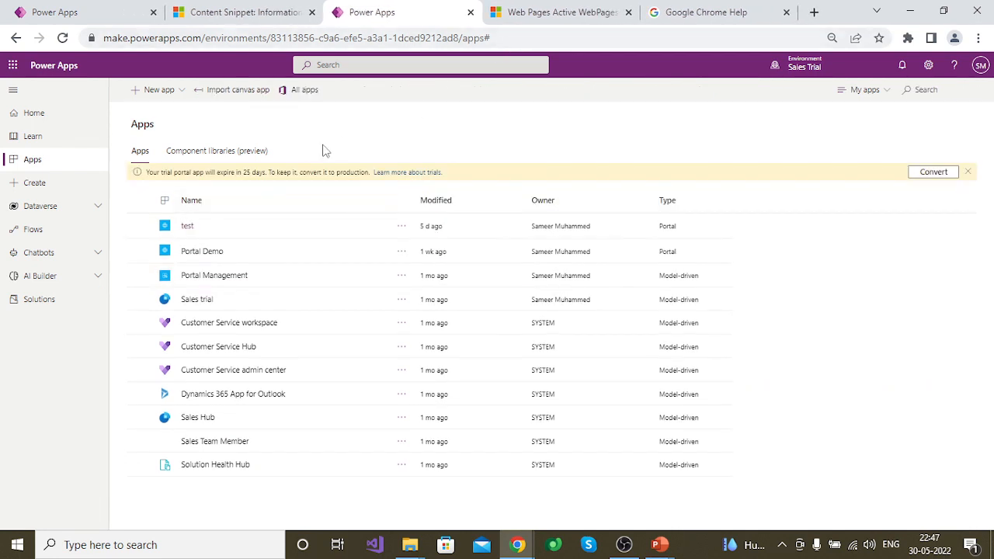
pyautogui.click(188, 226)
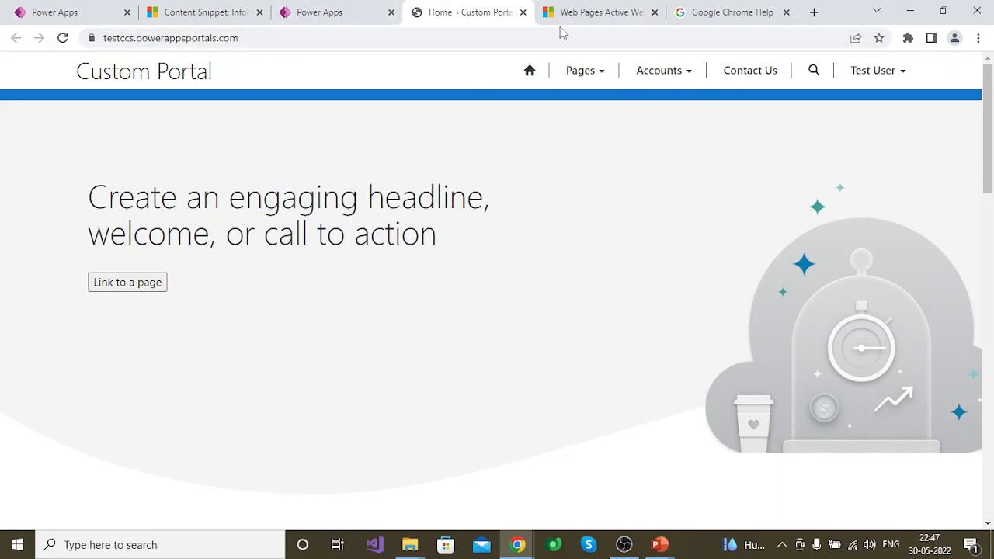
# Create a new web template in Portal Management named "customer form" and assign it to the test - testccs website
pyautogui.click(592, 15)
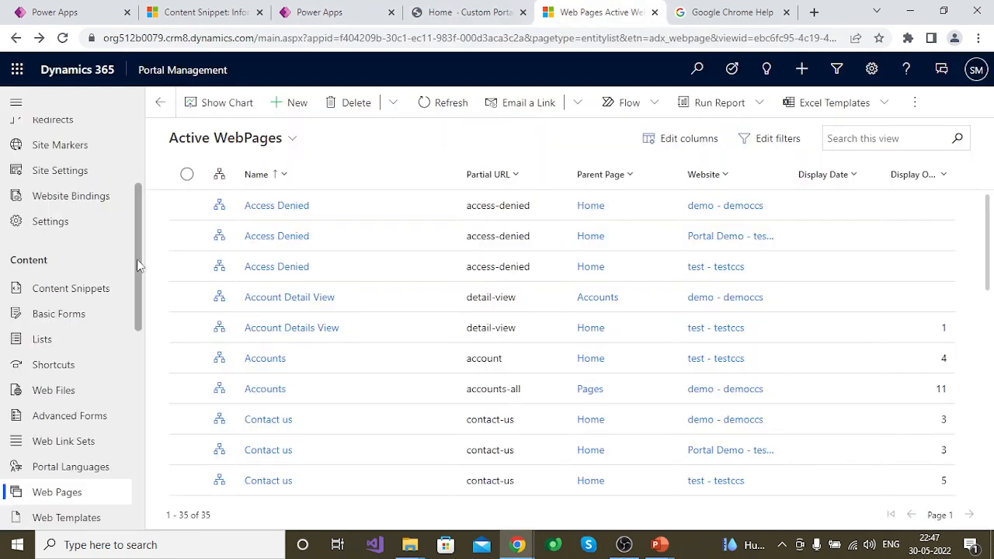
pyautogui.moveTo(137, 265); pyautogui.dragTo(136, 314)
pyautogui.click(87, 387)
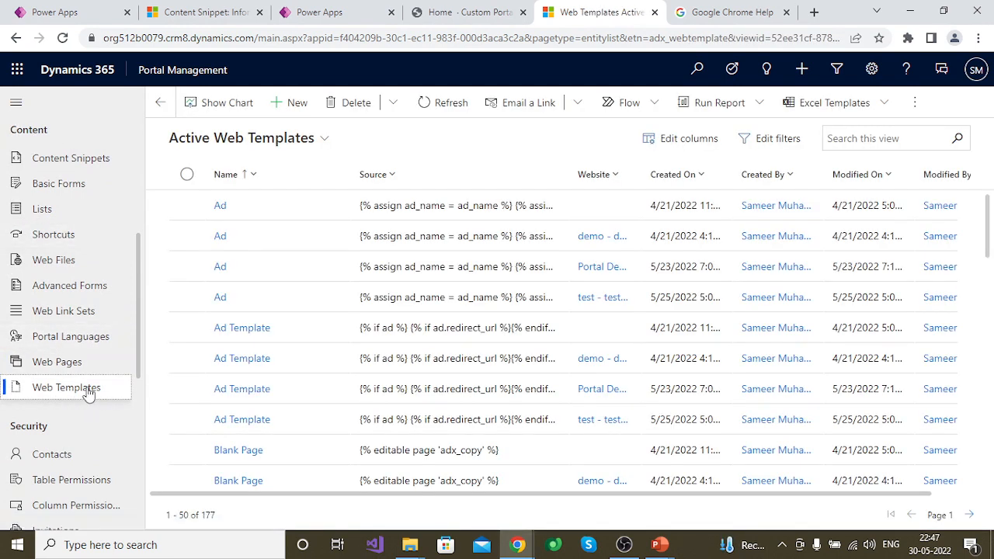
pyautogui.click(310, 108)
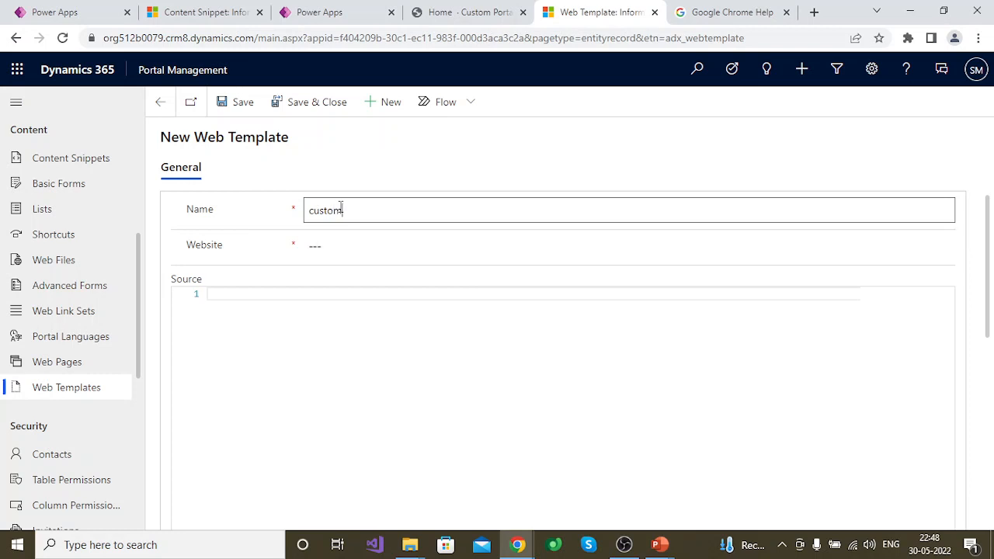
pyautogui.write('er form')
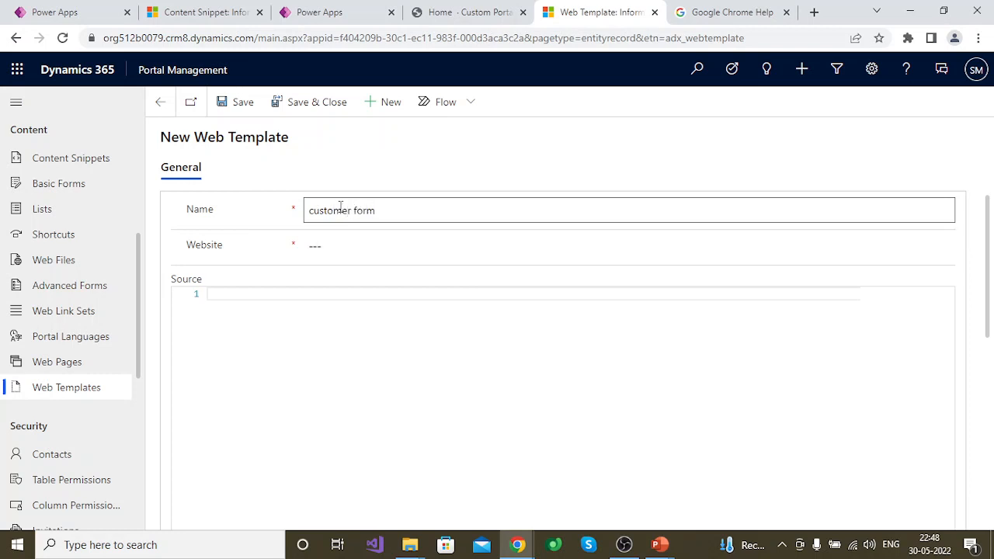
pyautogui.click(375, 246)
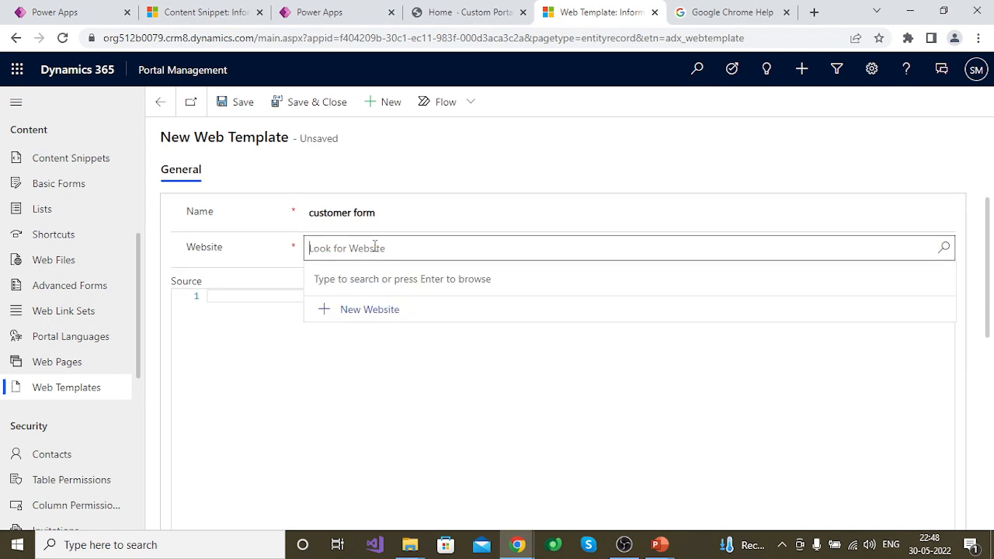
pyautogui.write('test')
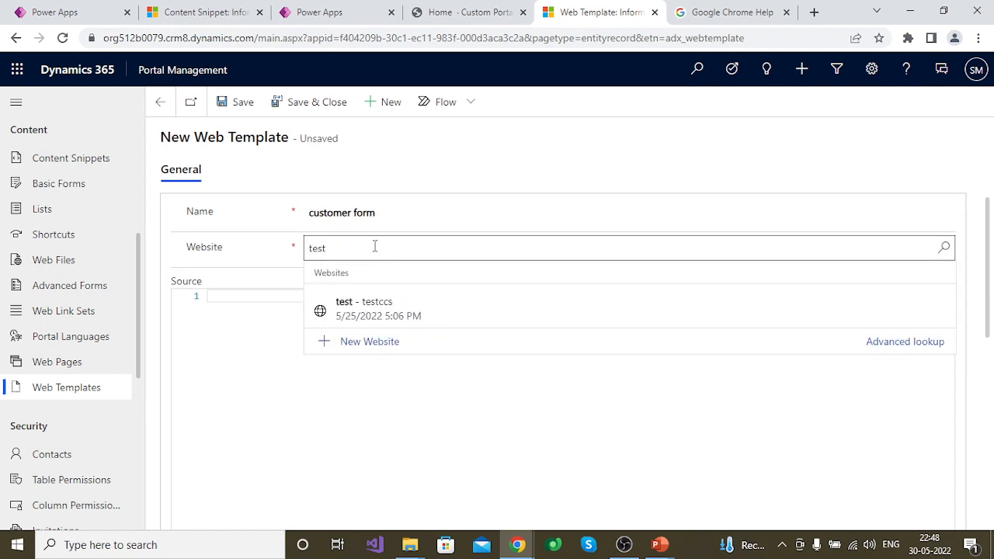
pyautogui.click(393, 310)
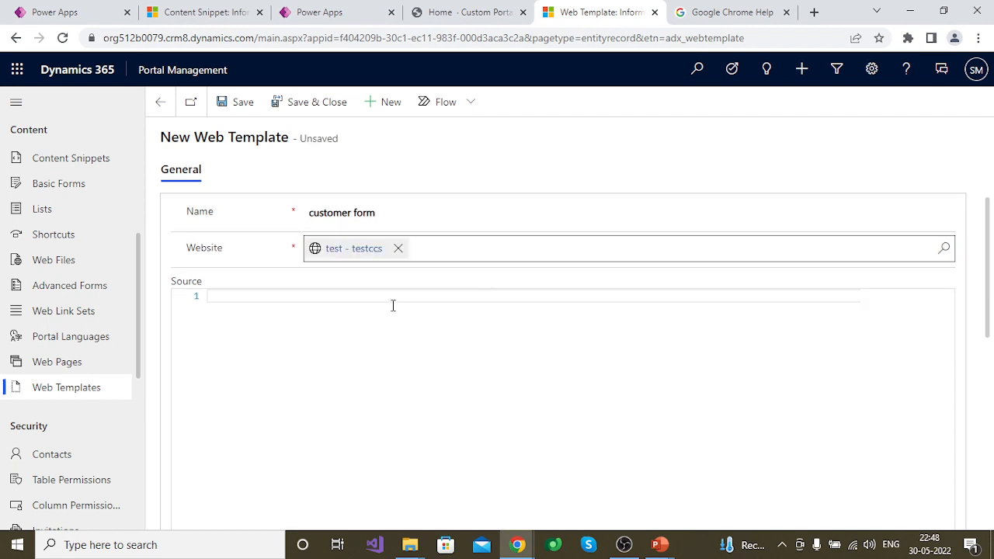
# Write the Liquid tag {% include 'snippet' %} in the web template's source
pyautogui.click(256, 296)
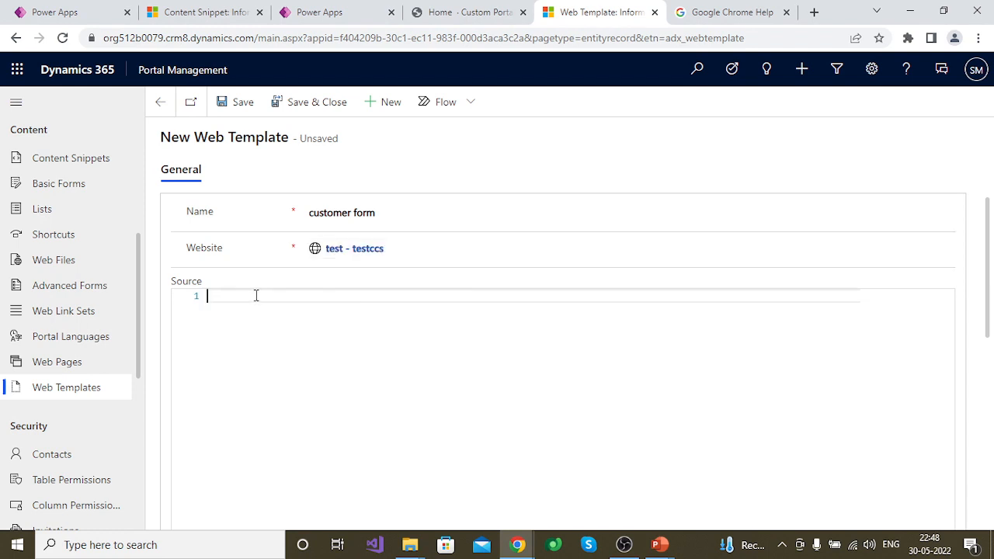
pyautogui.write('{%%')
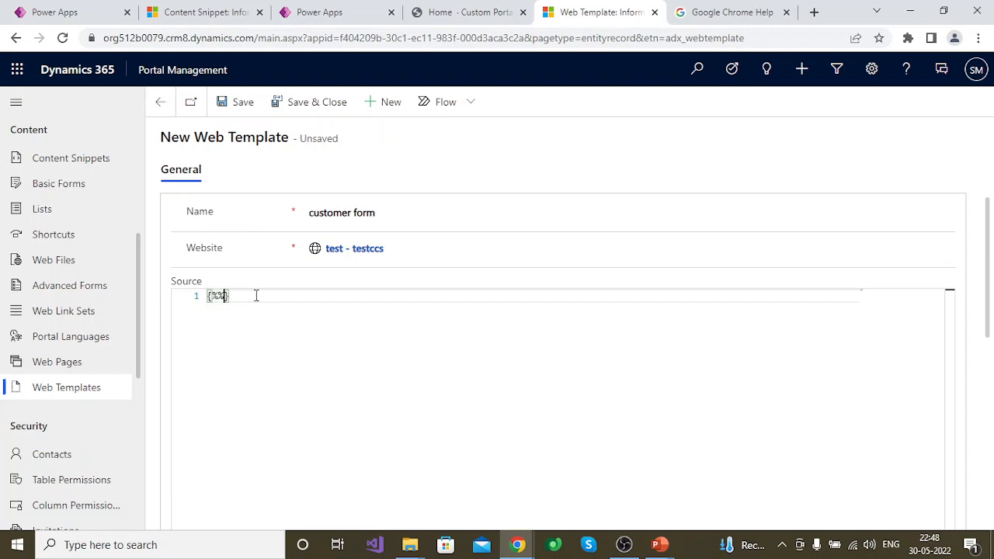
pyautogui.press('Left')
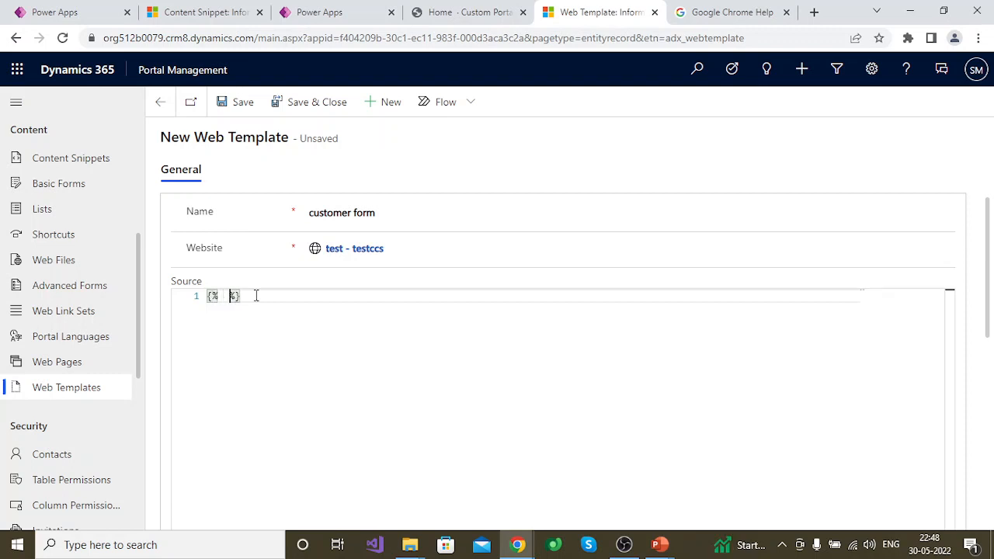
pyautogui.press('Left')
pyautogui.write('inclu')
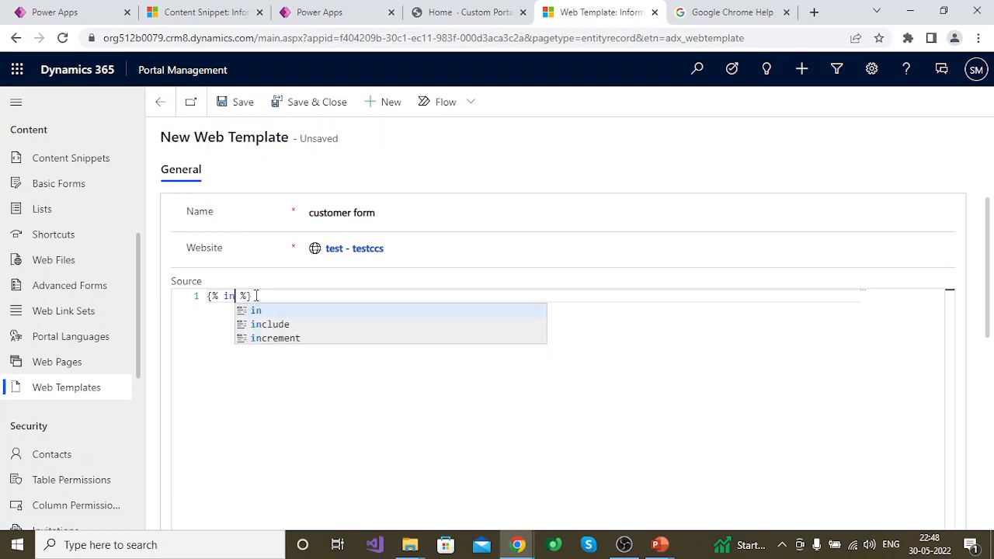
pyautogui.write('de ')
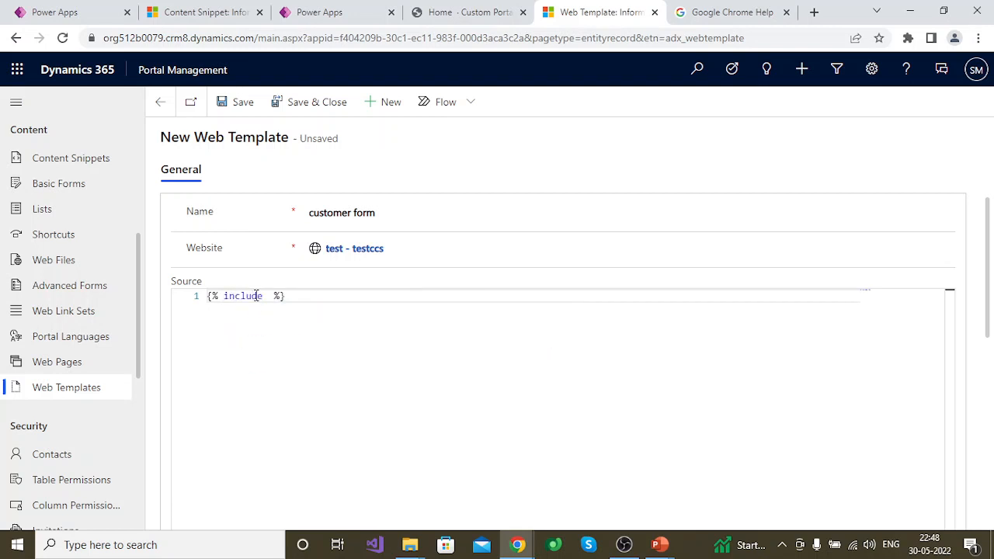
pyautogui.write("'s")
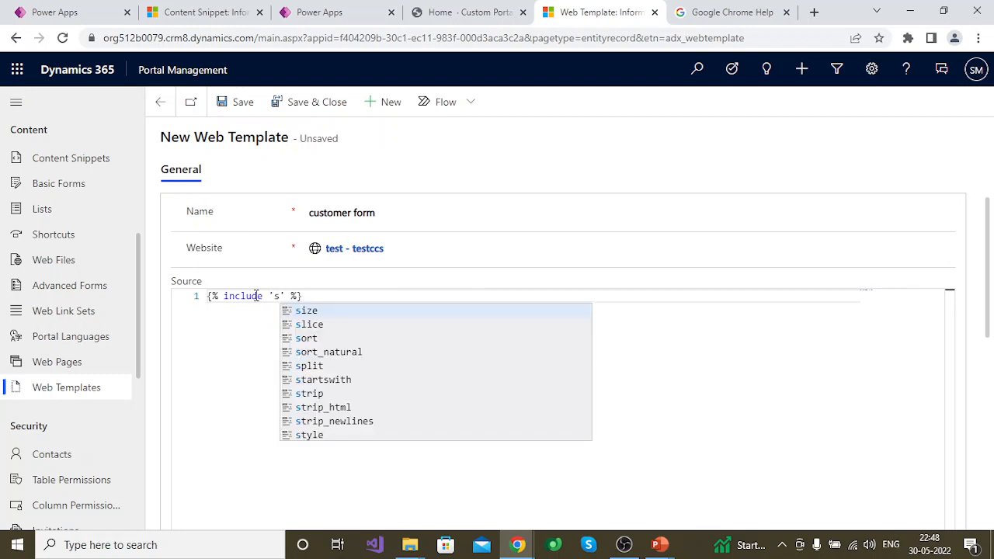
pyautogui.write("nippet'")
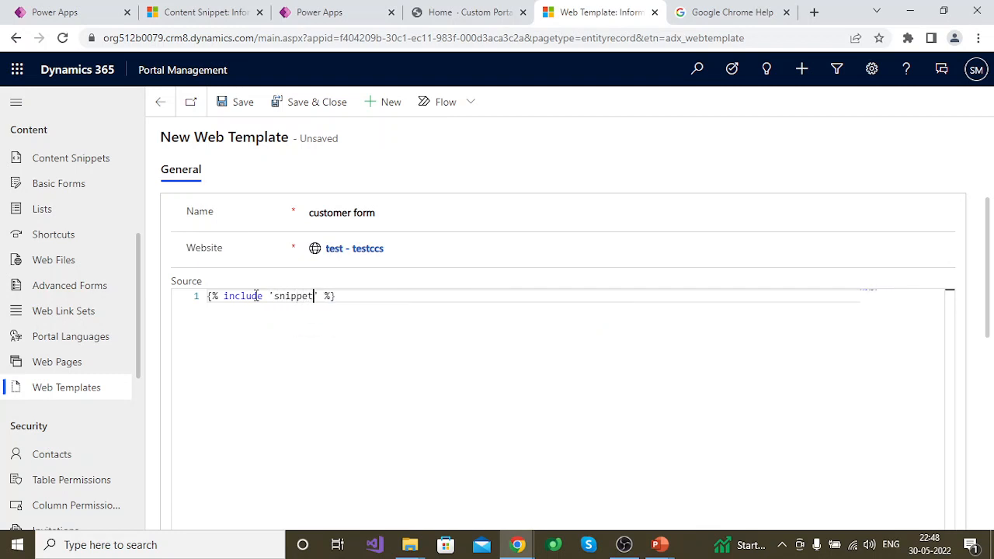
pyautogui.write(' sn')
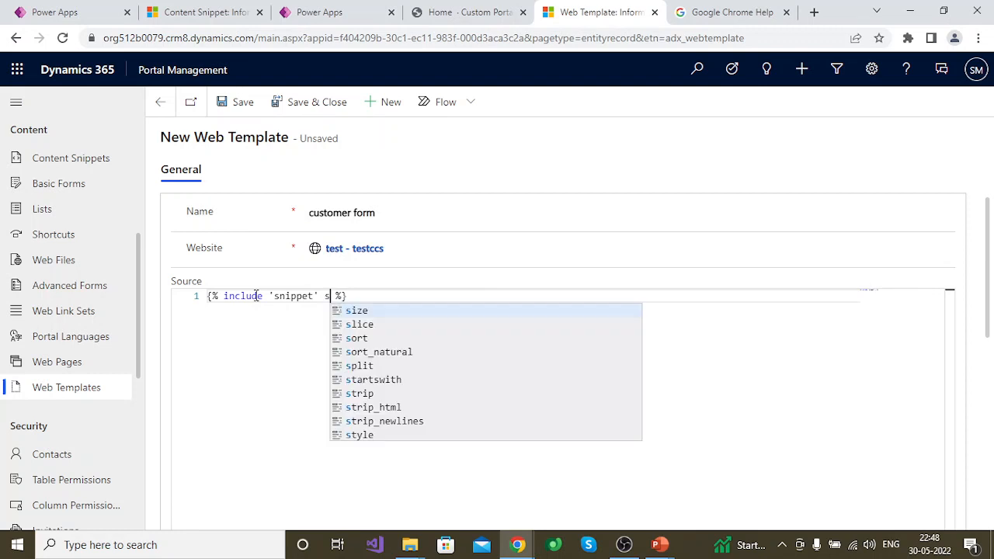
pyautogui.write('ipp')
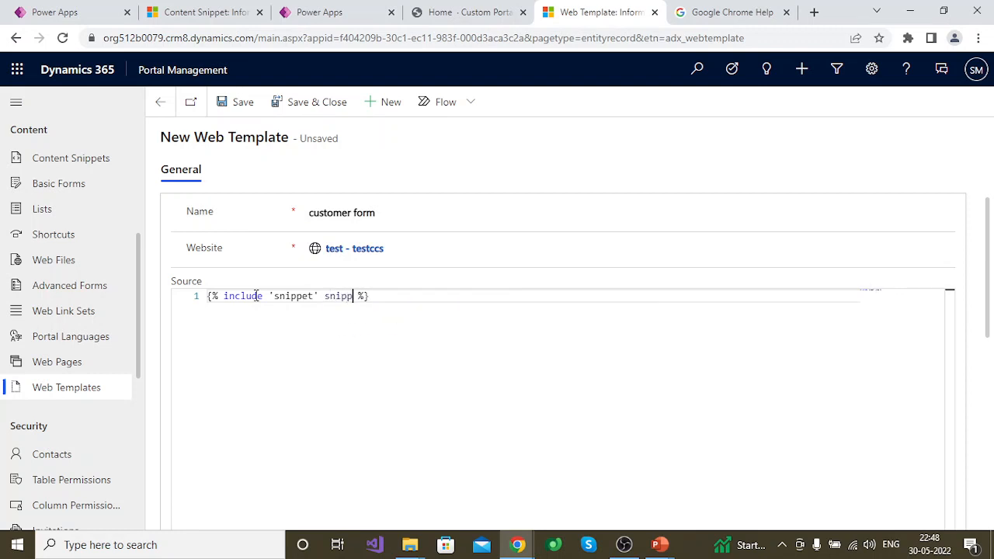
pyautogui.write("et_name:''")
# Add an empty snippet_name:'' parameter after 'snippet' inside the include tag
pyautogui.press('Delete')
# Check the content snippet's name, enter 'create customer form' as the snippet_name value, and save the web template
pyautogui.click(224, 21)
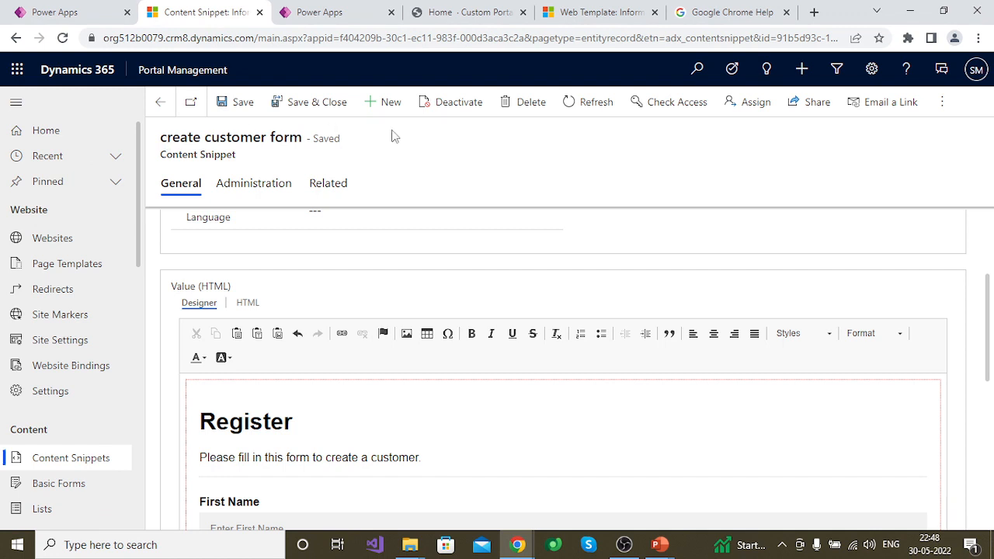
pyautogui.click(602, 9)
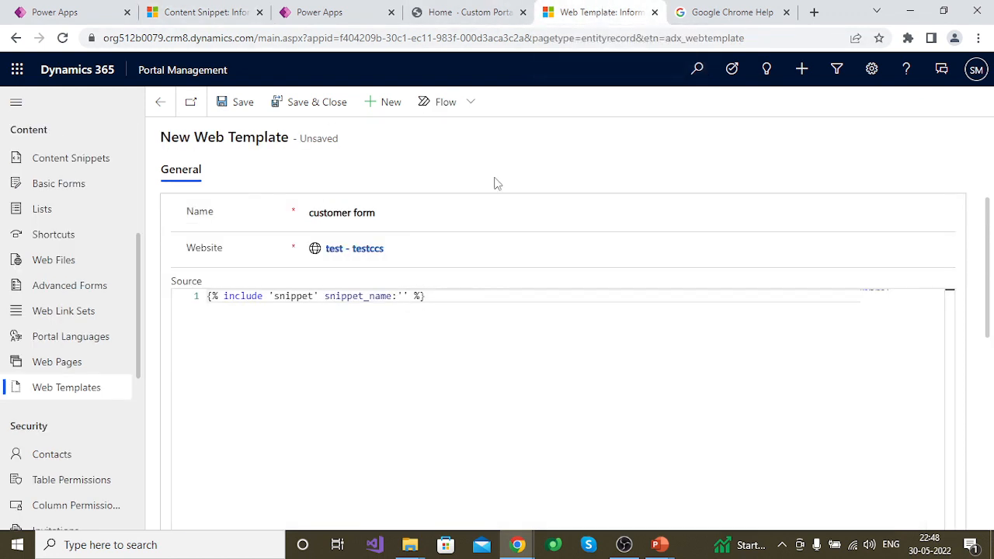
pyautogui.write('create customer form')
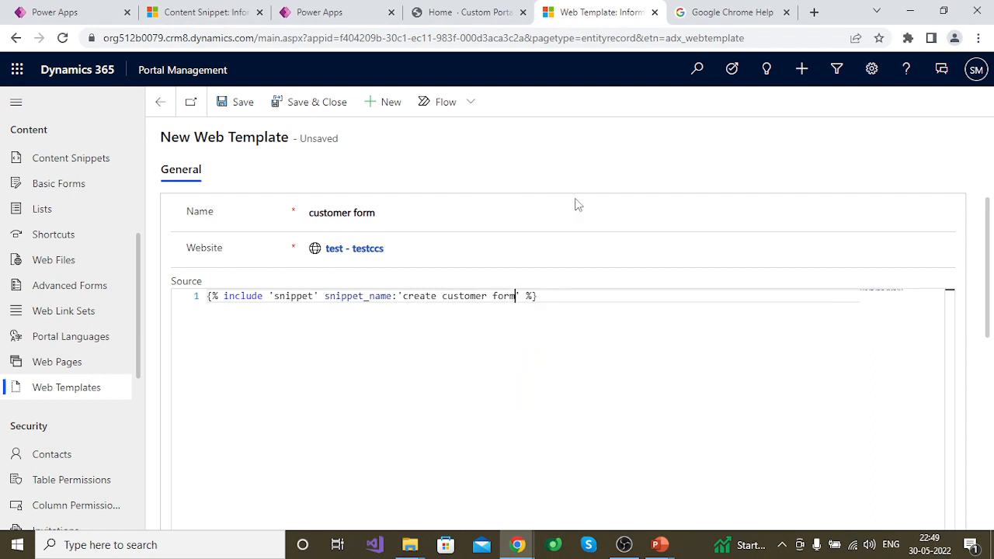
pyautogui.click(237, 107)
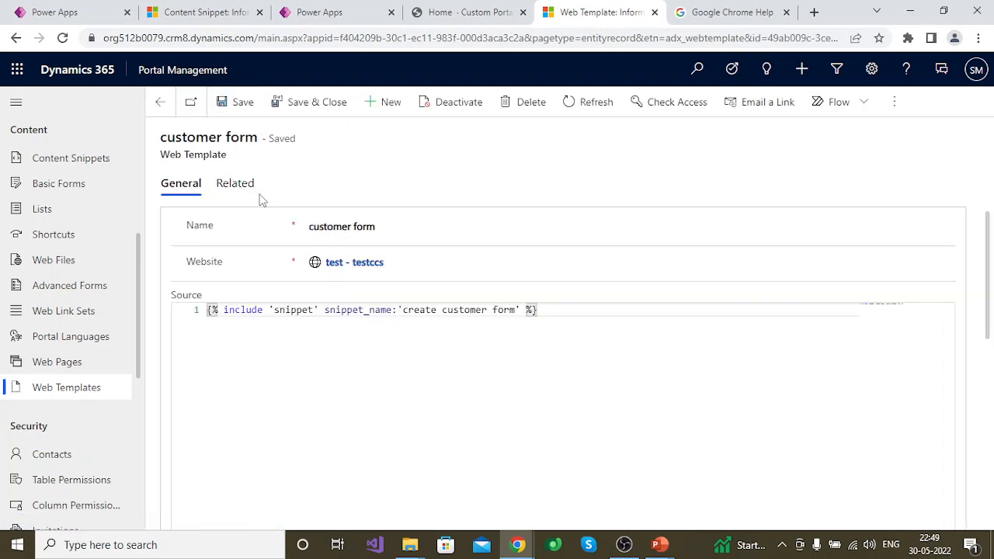
# Start a new page template from the customer form web template's related page templates and set its type to Web Template
pyautogui.click(243, 189)
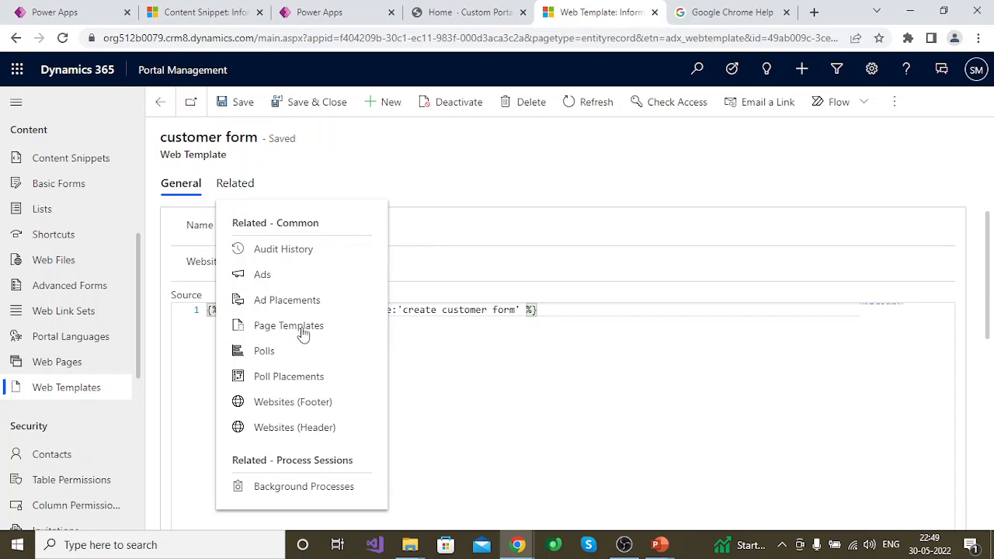
pyautogui.click(303, 329)
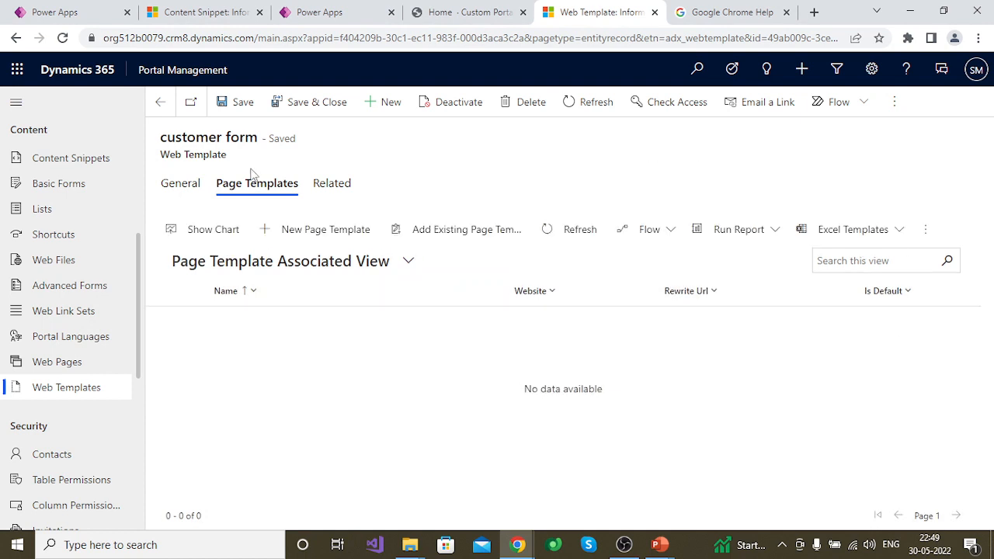
pyautogui.click(316, 230)
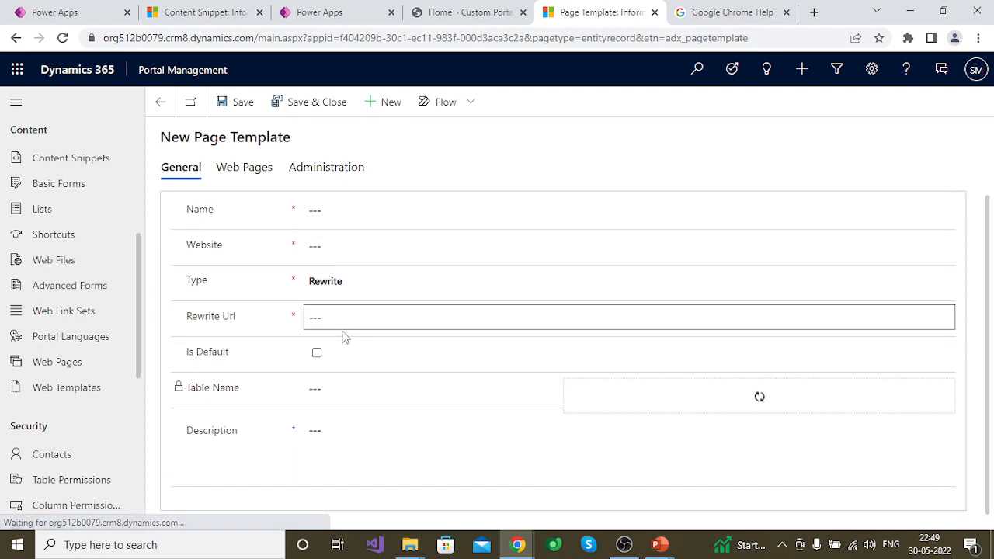
pyautogui.click(371, 283)
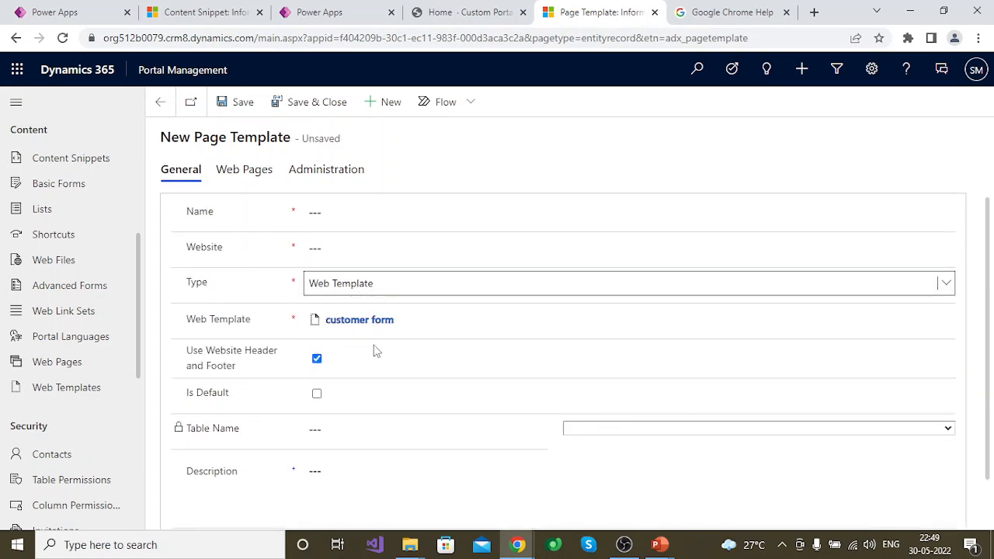
pyautogui.click(350, 330)
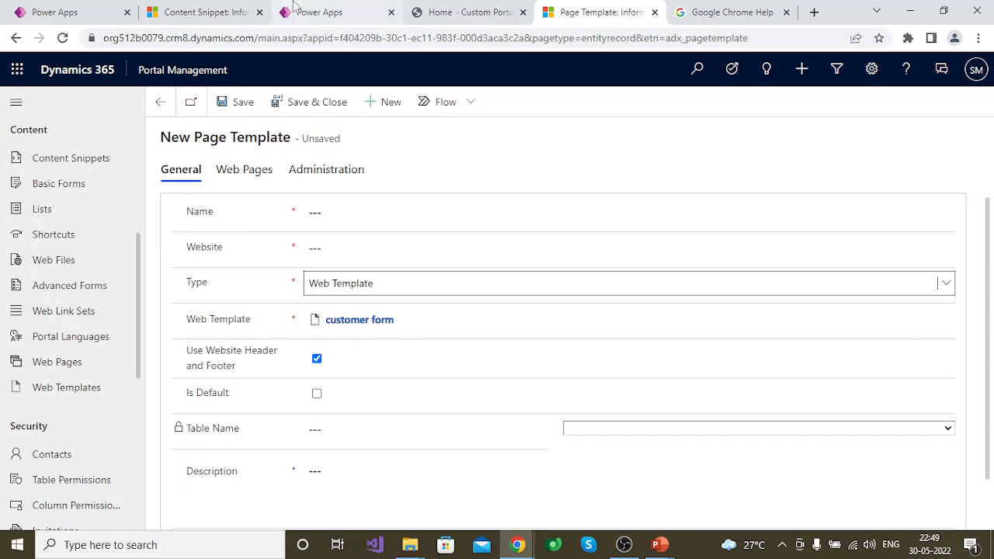
# Examine the HTML source and the designer rendering of the create customer form content snippet, and return to the new page template
pyautogui.click(222, 9)
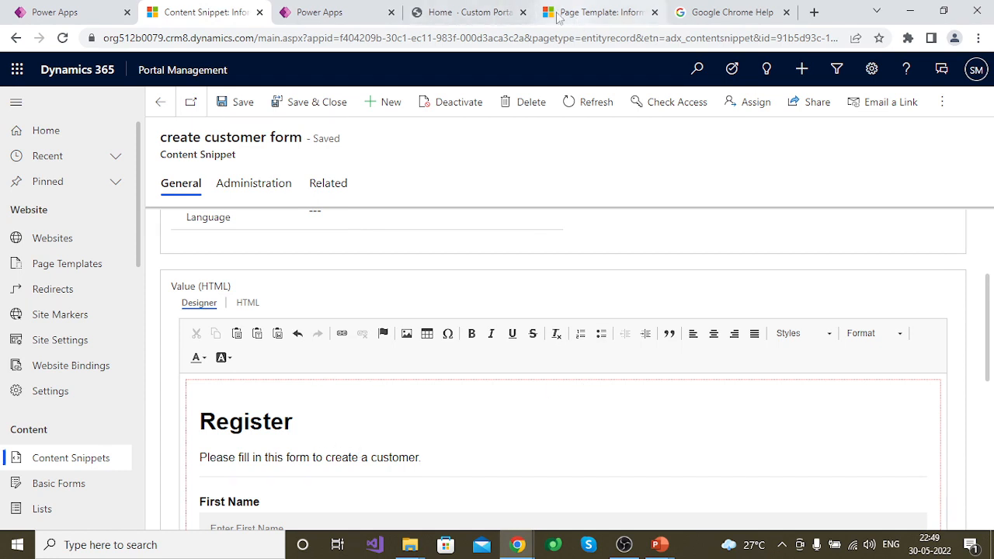
pyautogui.click(249, 303)
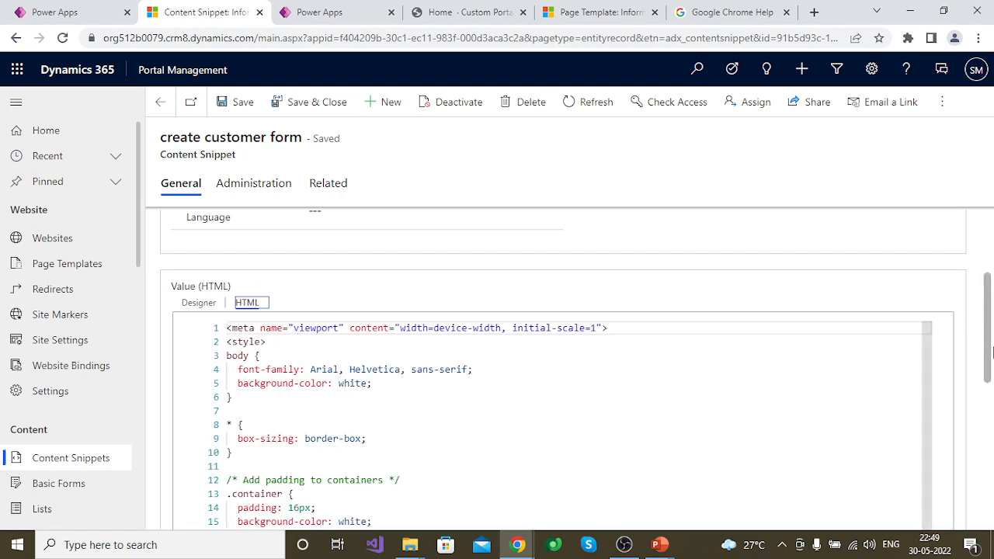
pyautogui.click(199, 303)
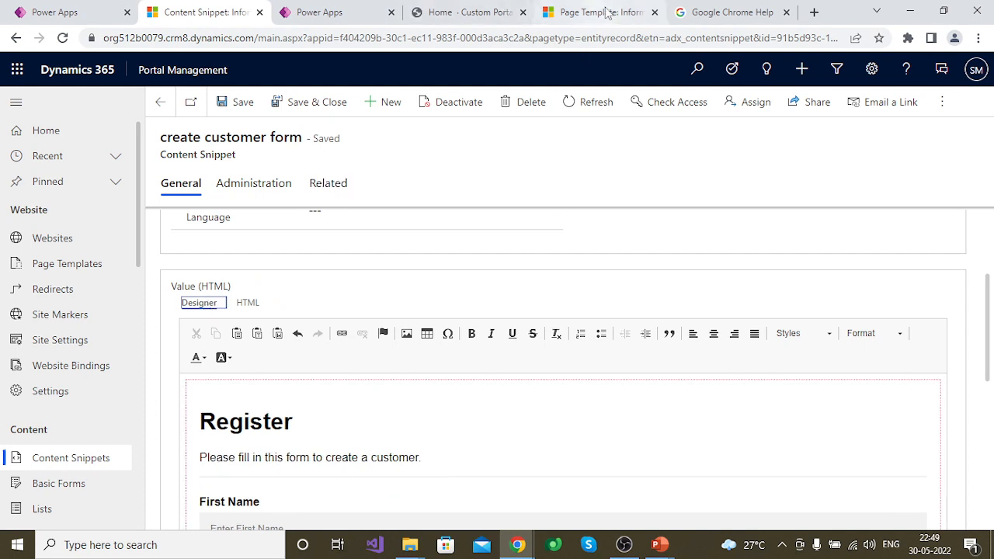
pyautogui.click(606, 13)
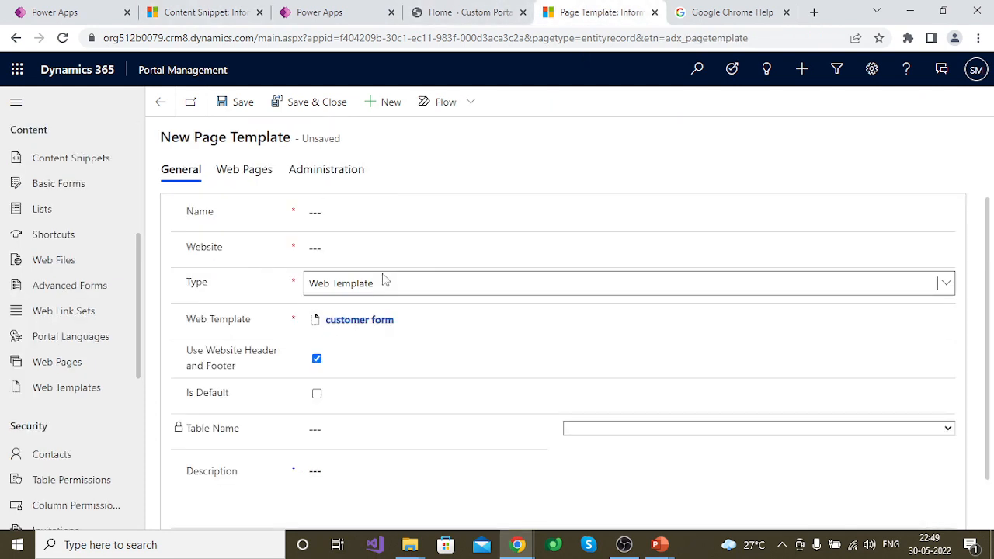
# Name the page template 'customer form template', assign it to the test - testccs website, and save it
pyautogui.click(369, 218)
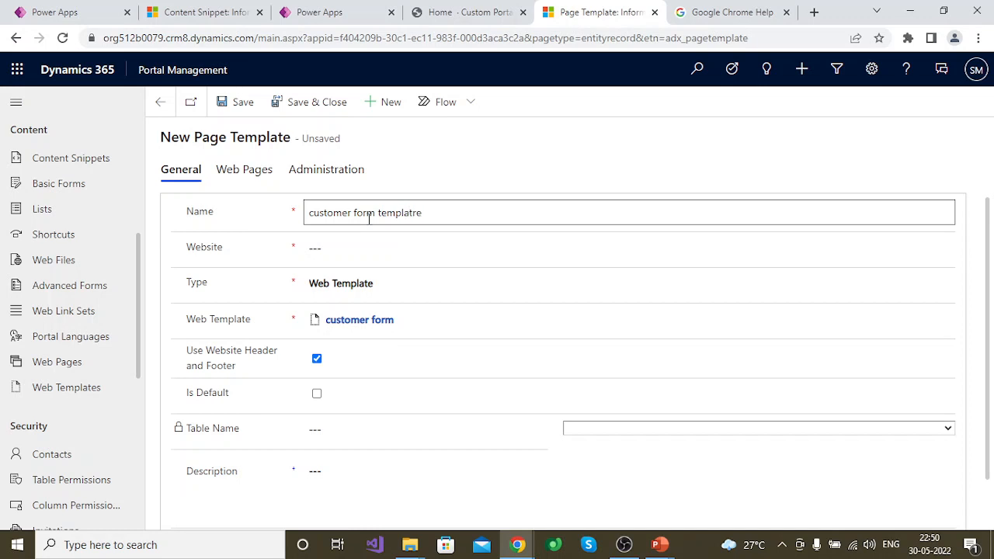
pyautogui.press('BackSpace')
pyautogui.click(338, 253)
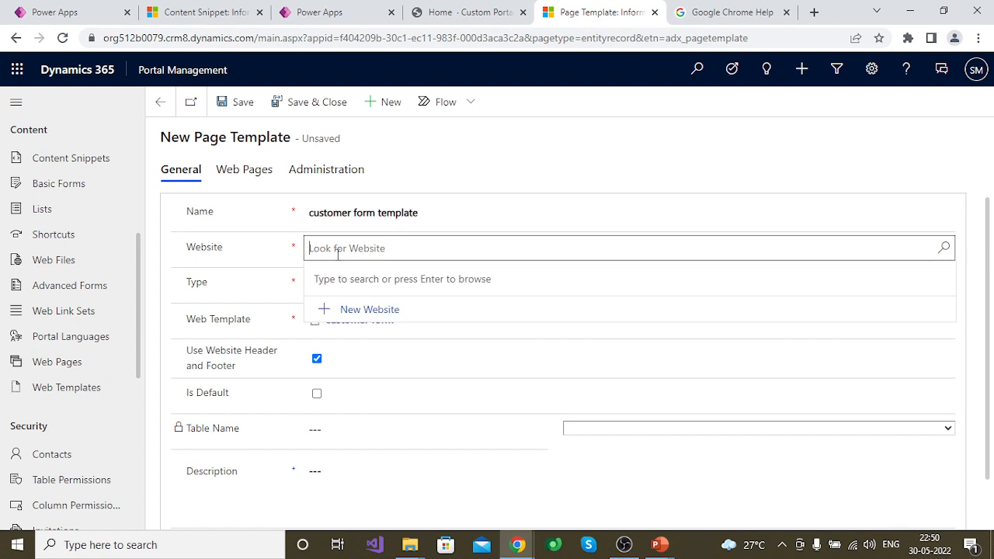
pyautogui.write('test')
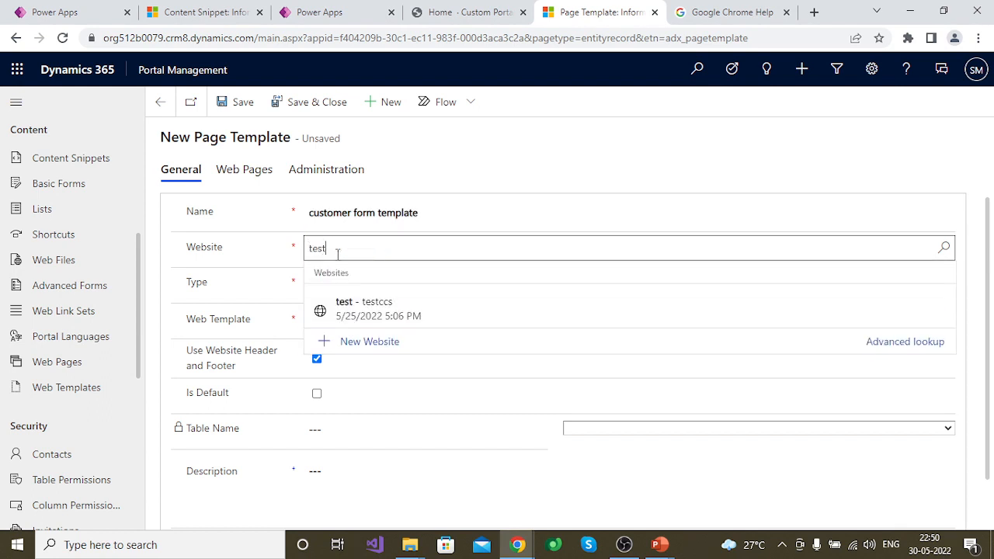
pyautogui.click(368, 301)
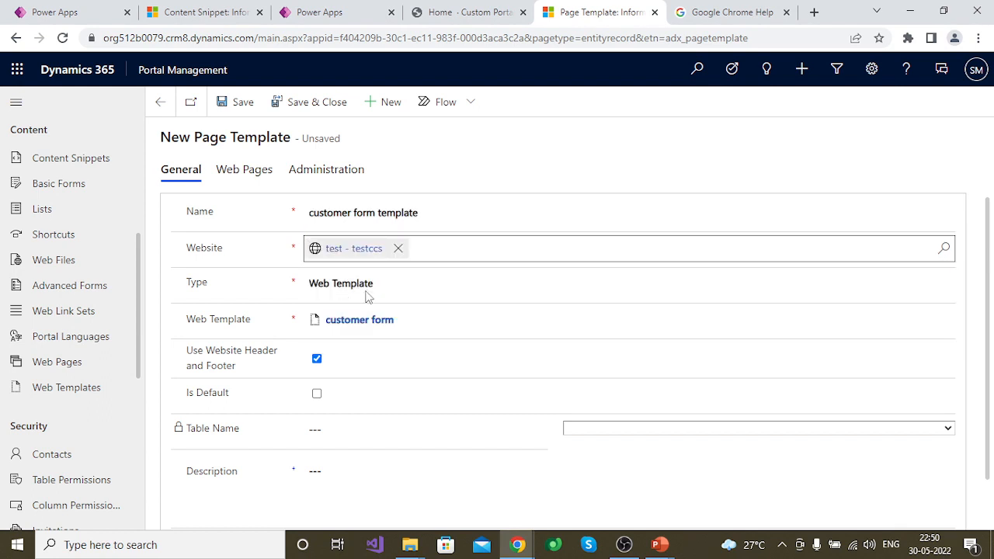
pyautogui.click(231, 102)
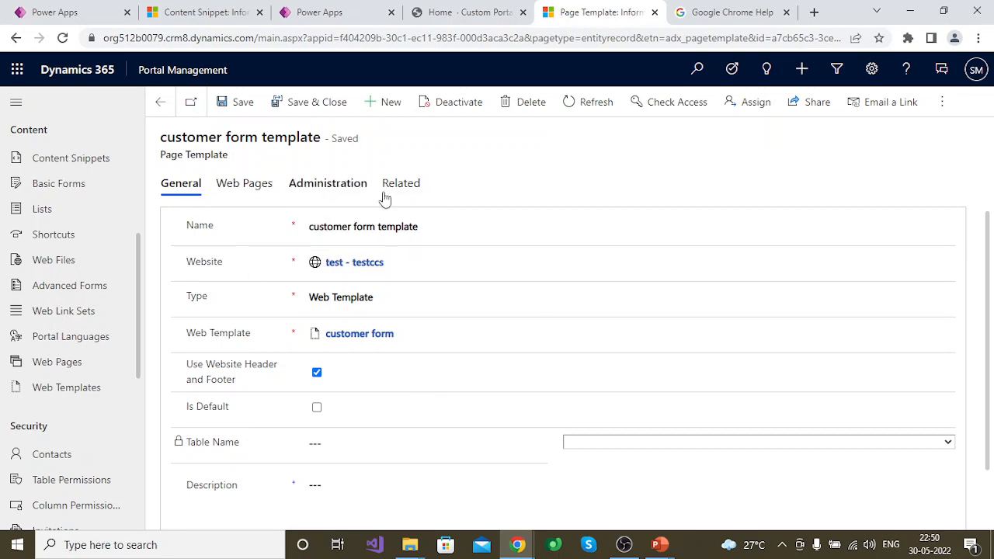
# Start a new web page from the page template's related web pages, named Customer, on the test - testccs website
pyautogui.click(234, 190)
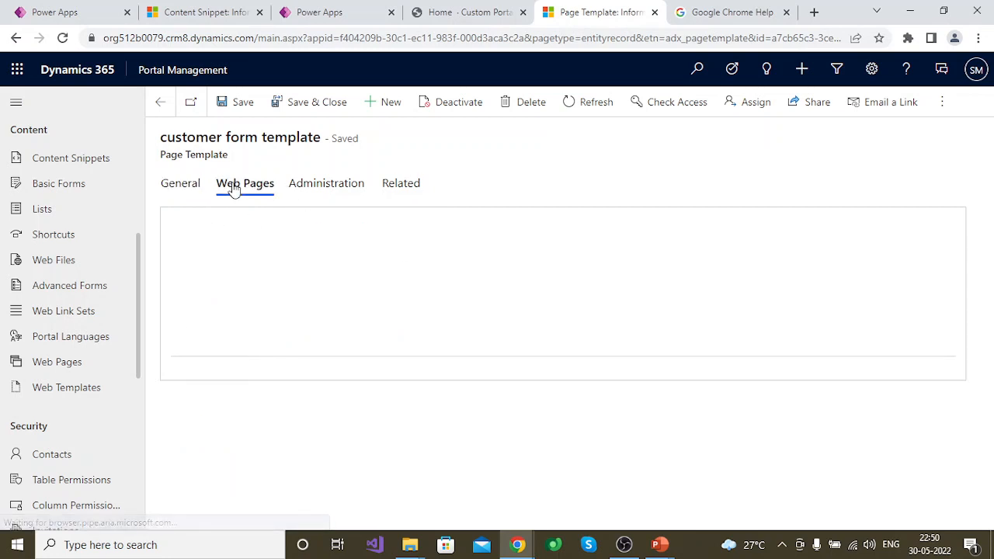
pyautogui.click(791, 226)
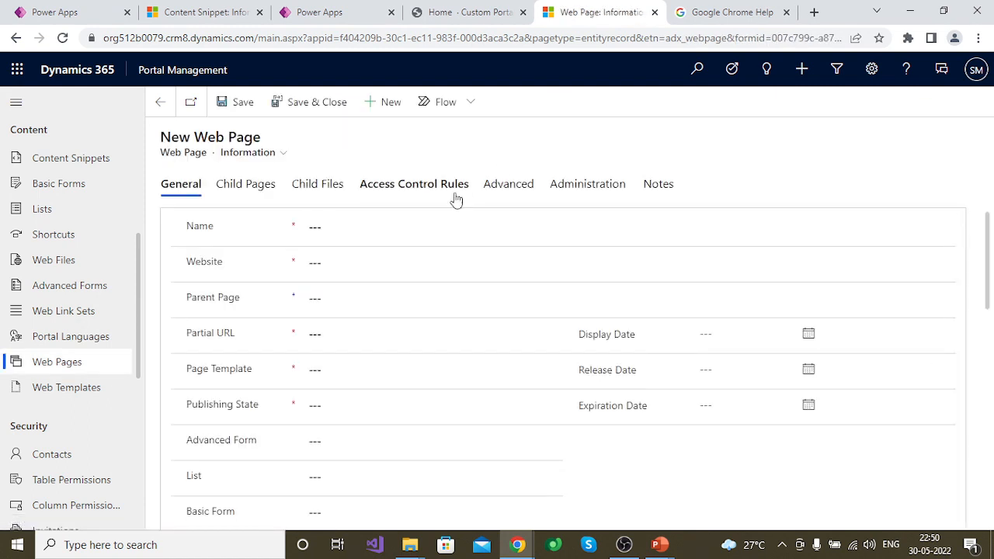
pyautogui.click(357, 266)
pyautogui.write('test')
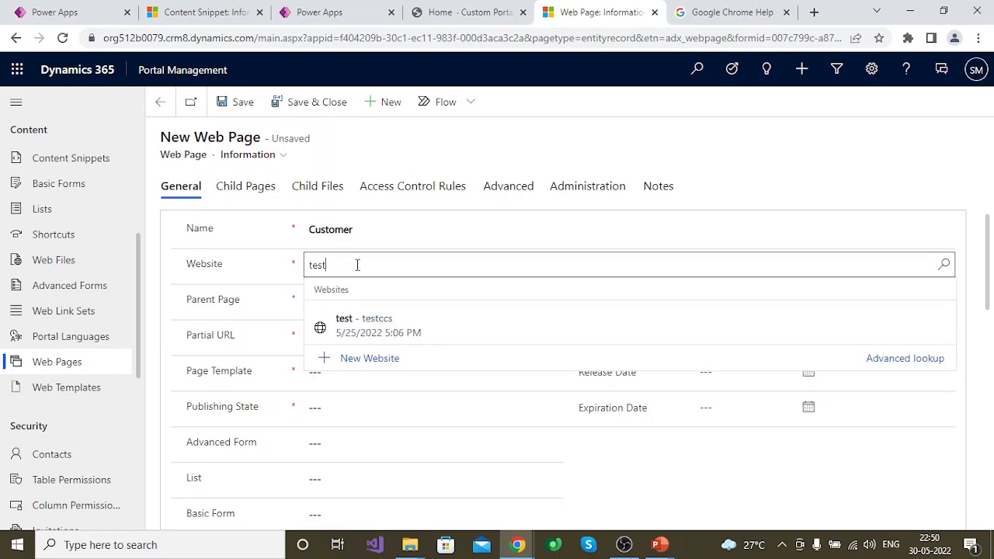
pyautogui.click(346, 320)
# Set the Customer web page's parent page to Home and its partial URL to create-customer
pyautogui.click(354, 300)
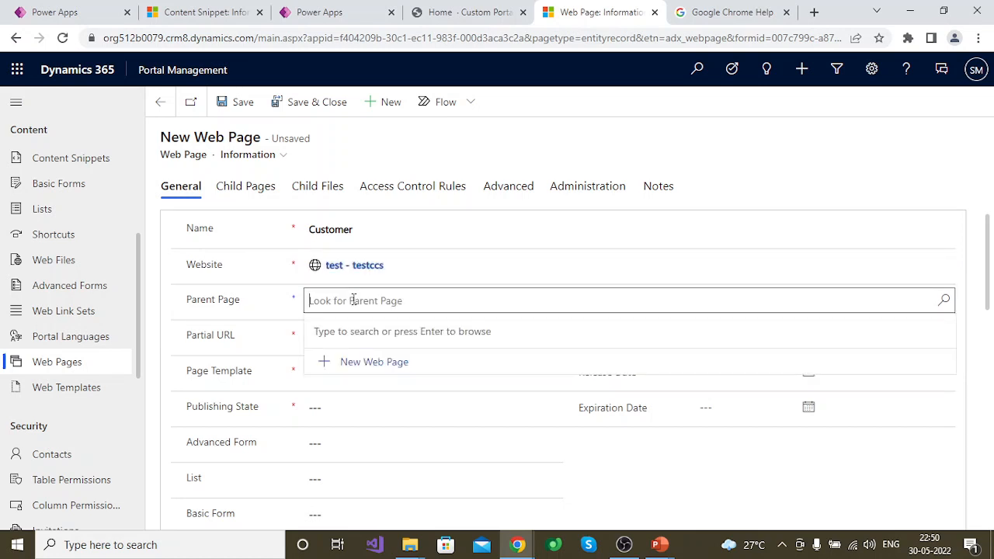
pyautogui.write('home')
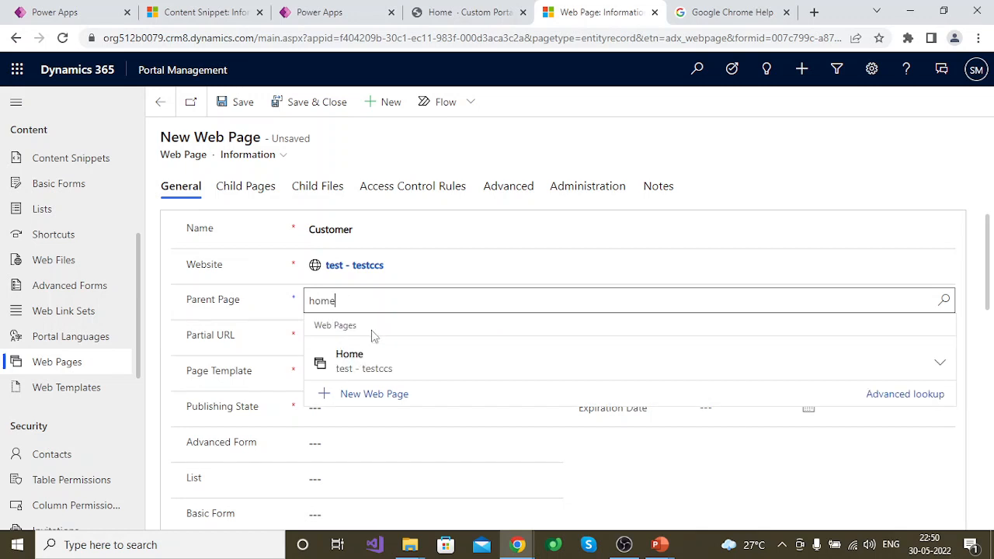
pyautogui.click(380, 353)
pyautogui.click(355, 338)
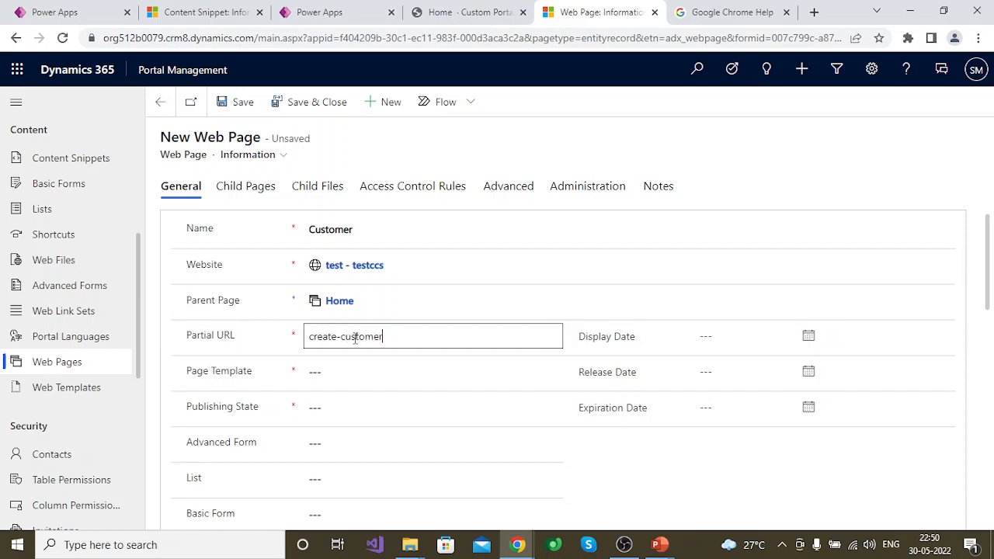
pyautogui.click(293, 340)
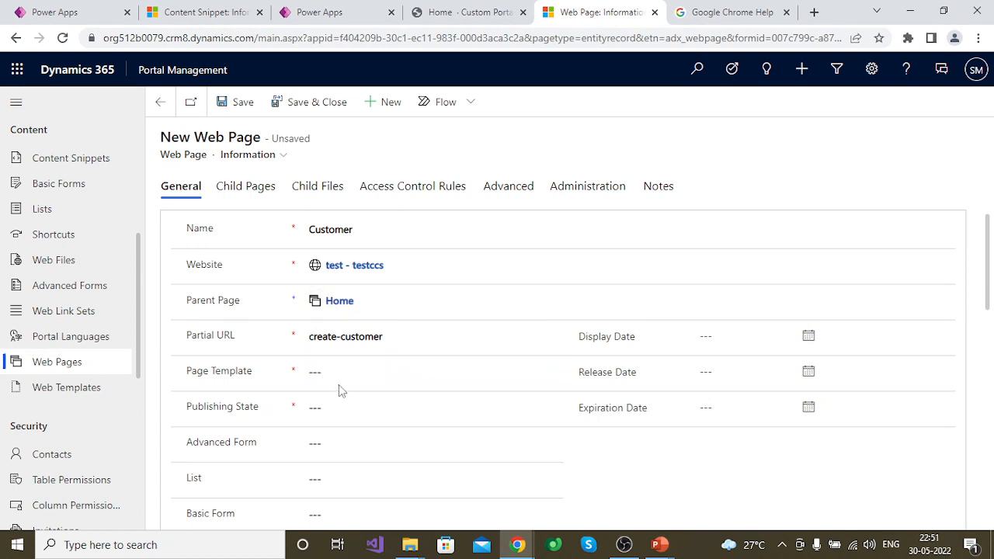
# Assign the customer form template page template and the Published publishing state to the Customer web page, and save it
pyautogui.click(360, 374)
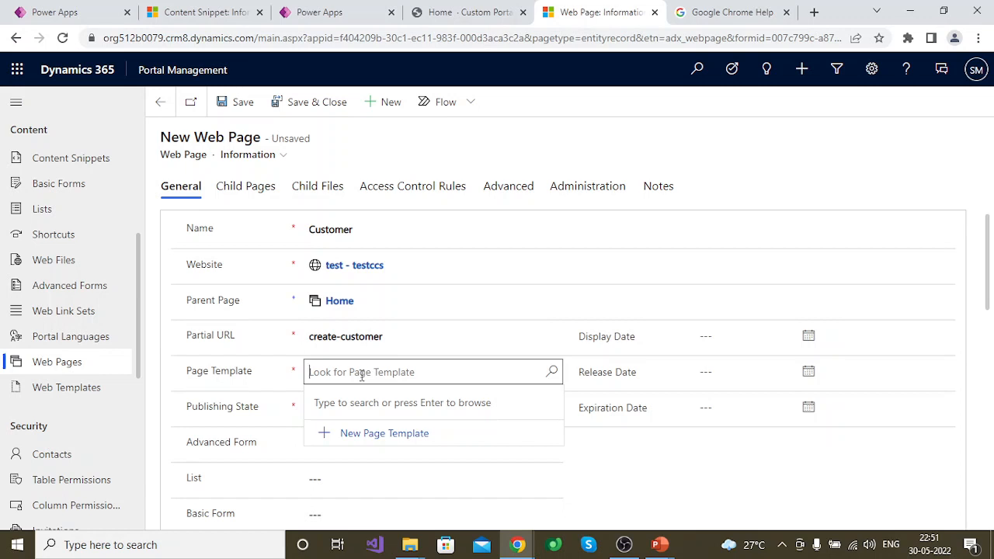
pyautogui.write('cu')
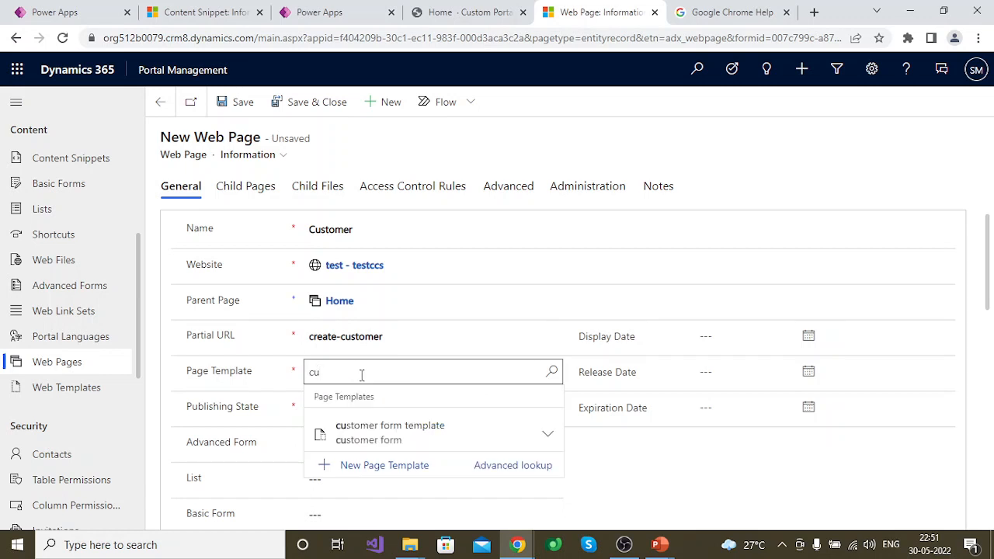
pyautogui.click(404, 426)
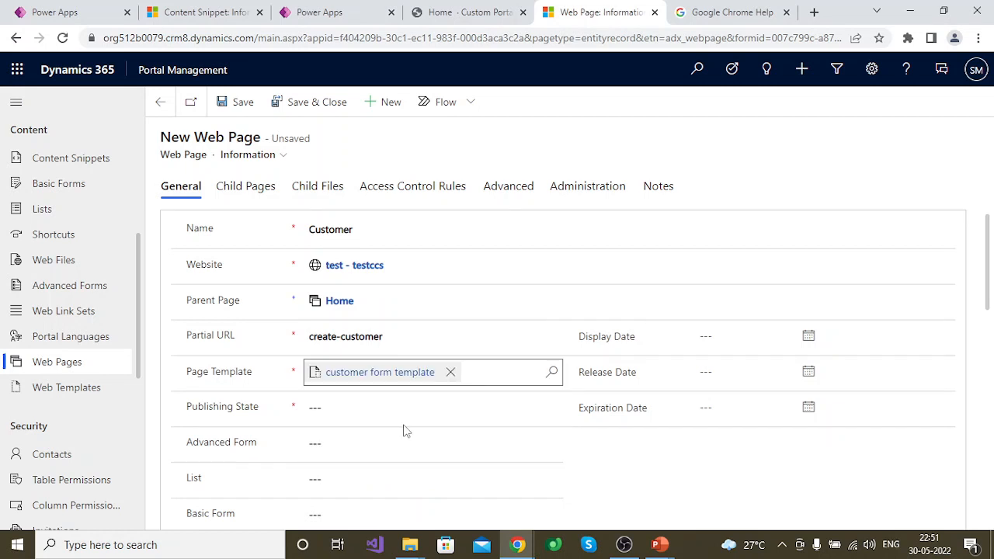
pyautogui.click(360, 403)
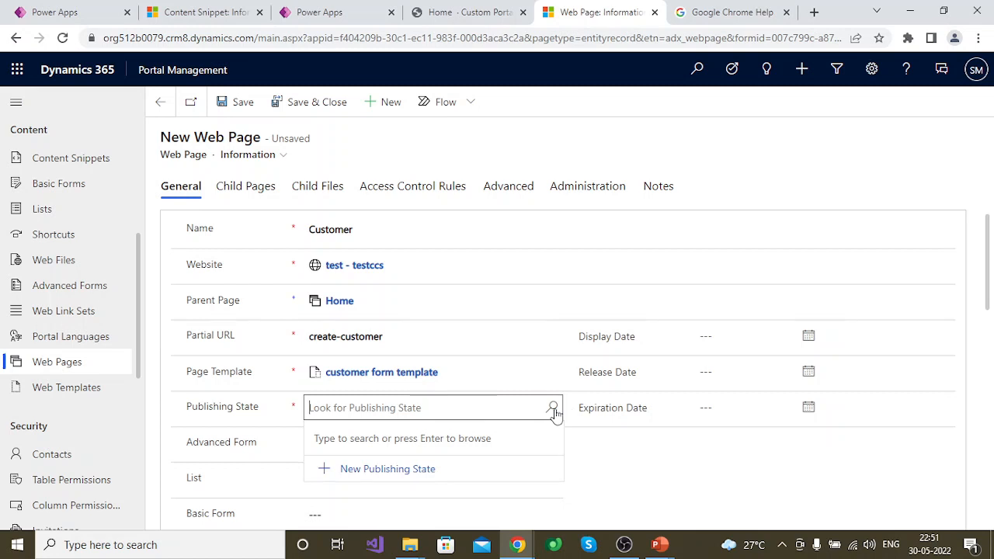
pyautogui.click(553, 409)
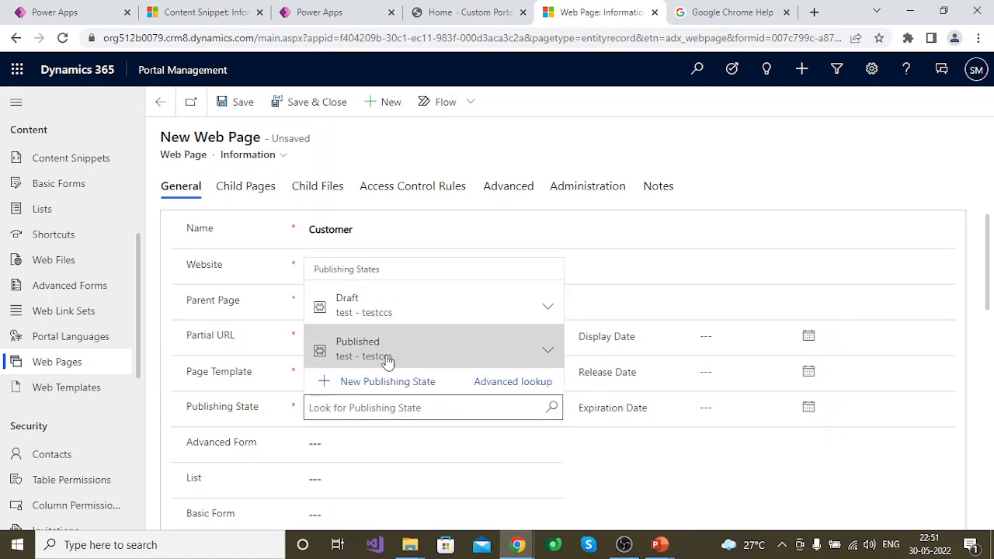
pyautogui.click(387, 360)
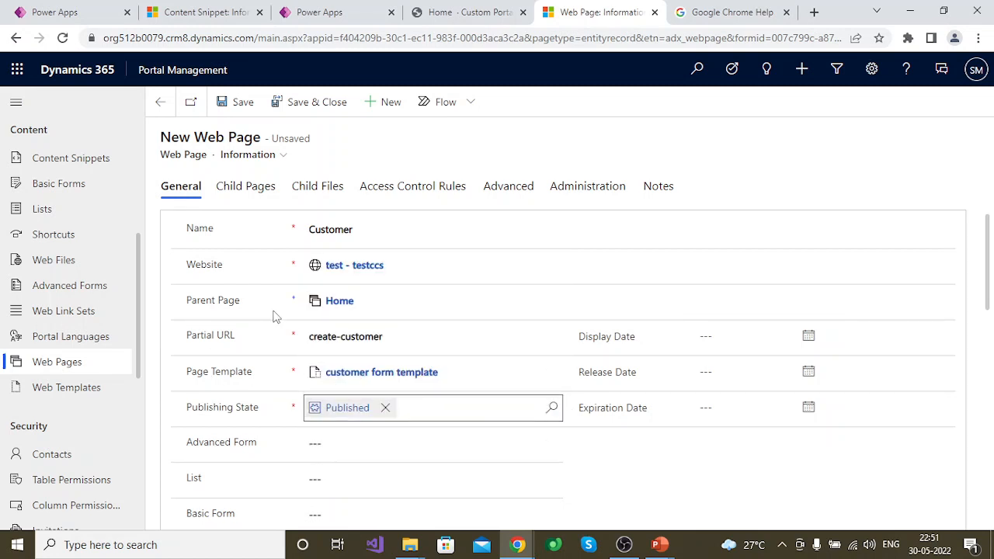
pyautogui.click(244, 106)
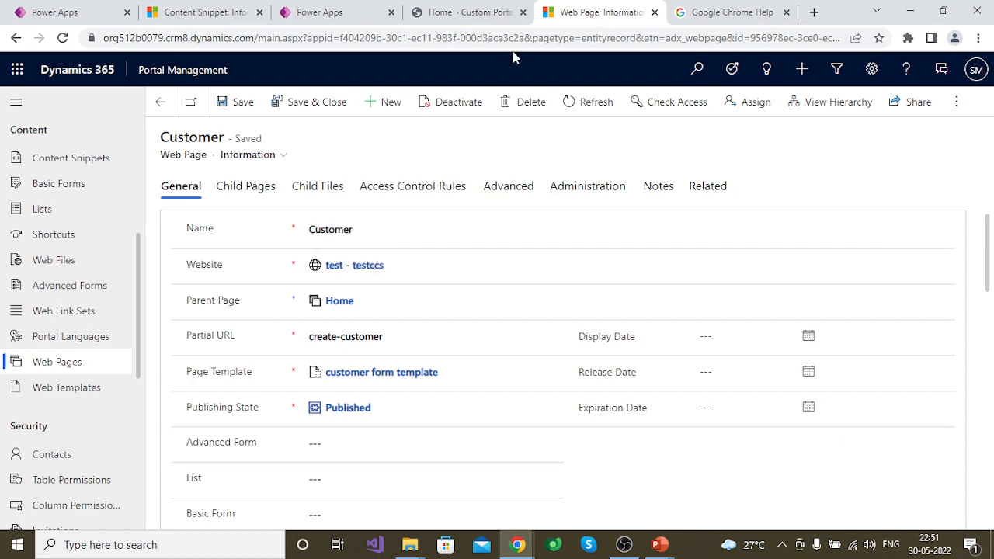
# Load the /create-customer page on the Custom Portal site, request it again, and look over its Register form
pyautogui.click(482, 10)
pyautogui.click(284, 36)
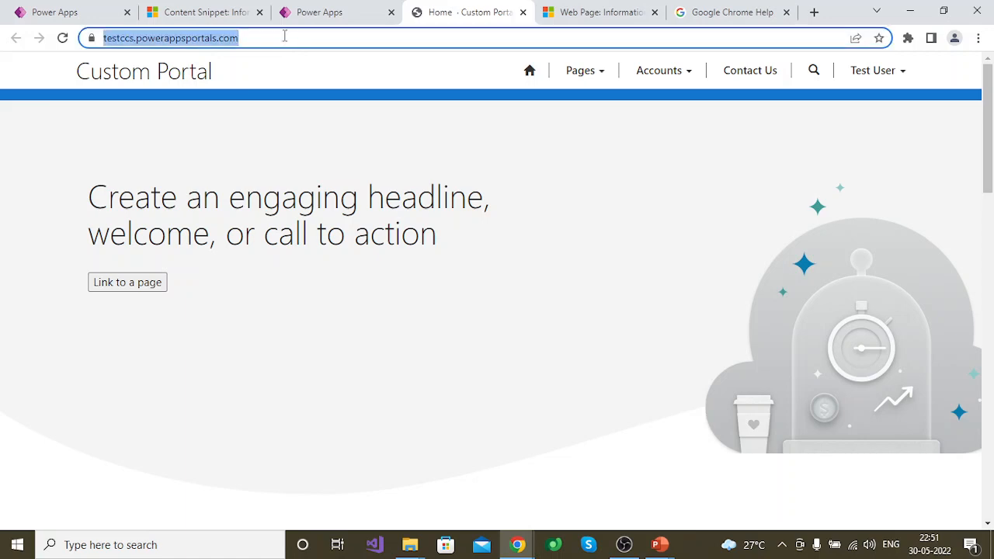
pyautogui.click(284, 37)
pyautogui.write('/create-customer')
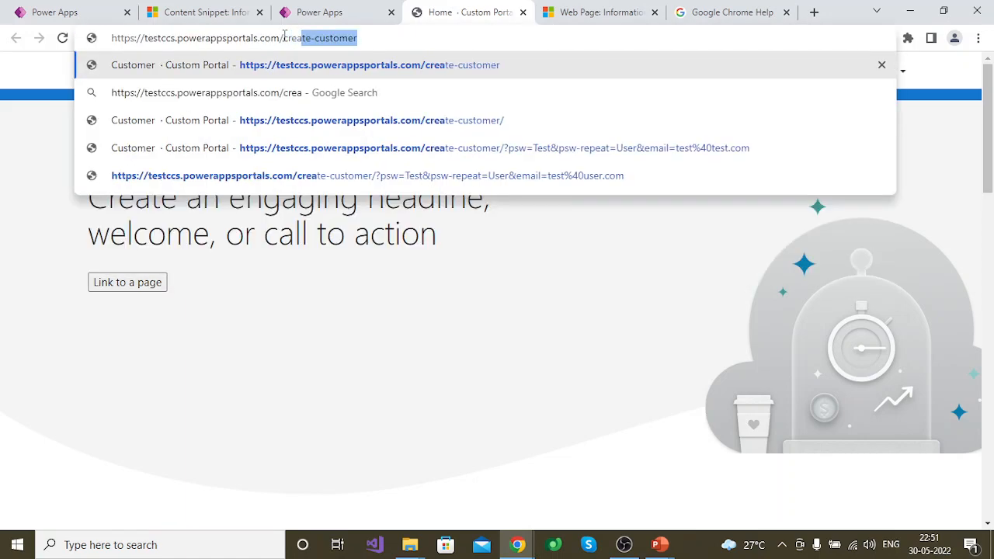
pyautogui.press('Right')
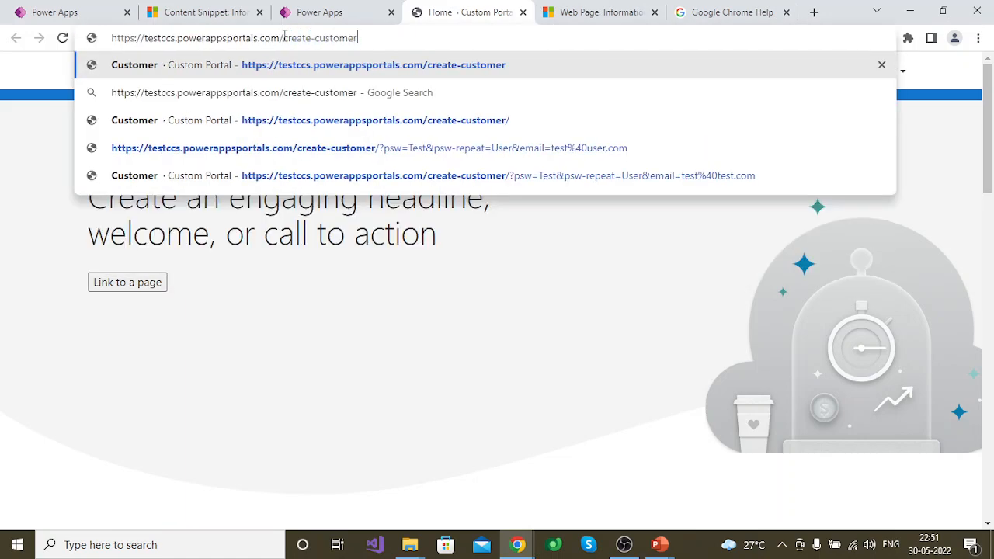
pyautogui.press('Return')
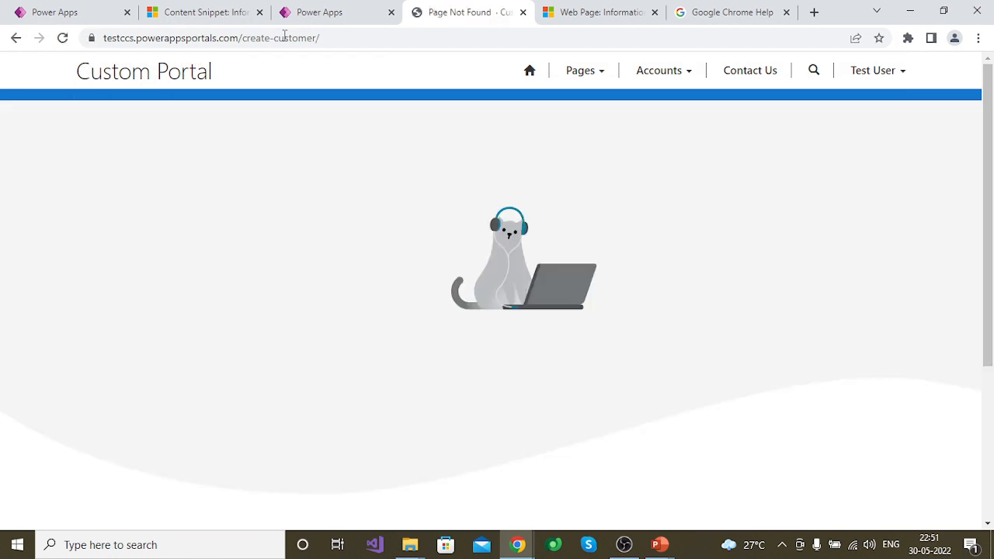
pyautogui.click(340, 35)
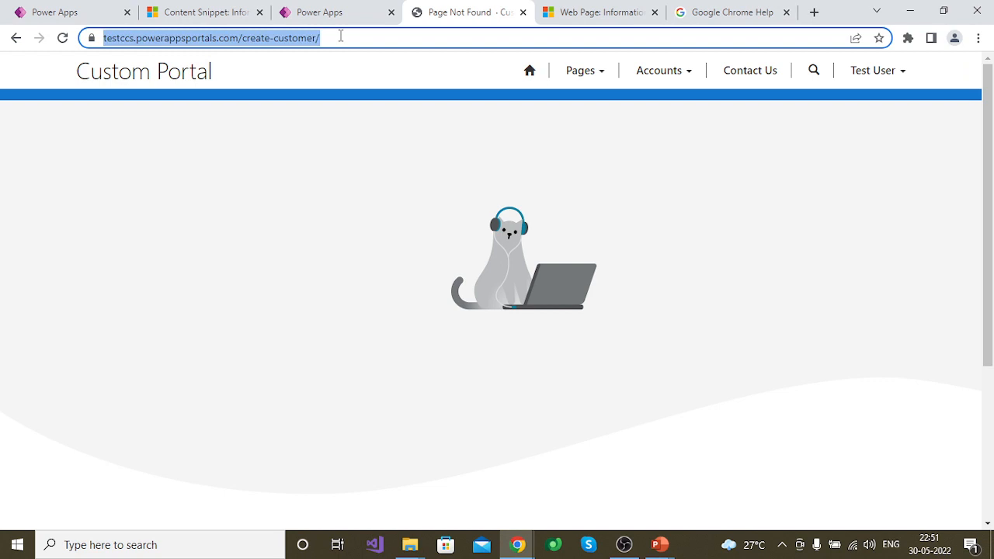
pyautogui.press('Return')
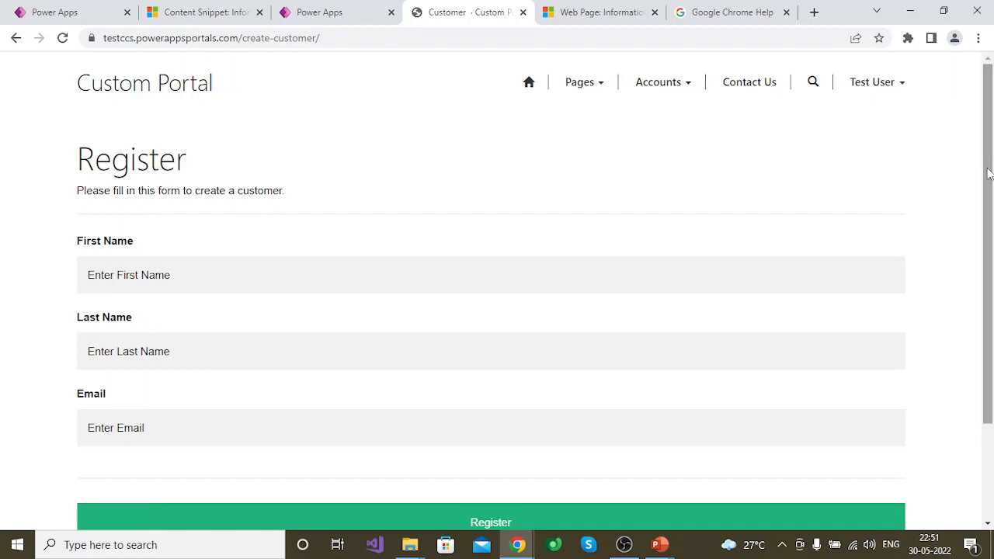
pyautogui.moveTo(988, 174); pyautogui.dragTo(969, 187)
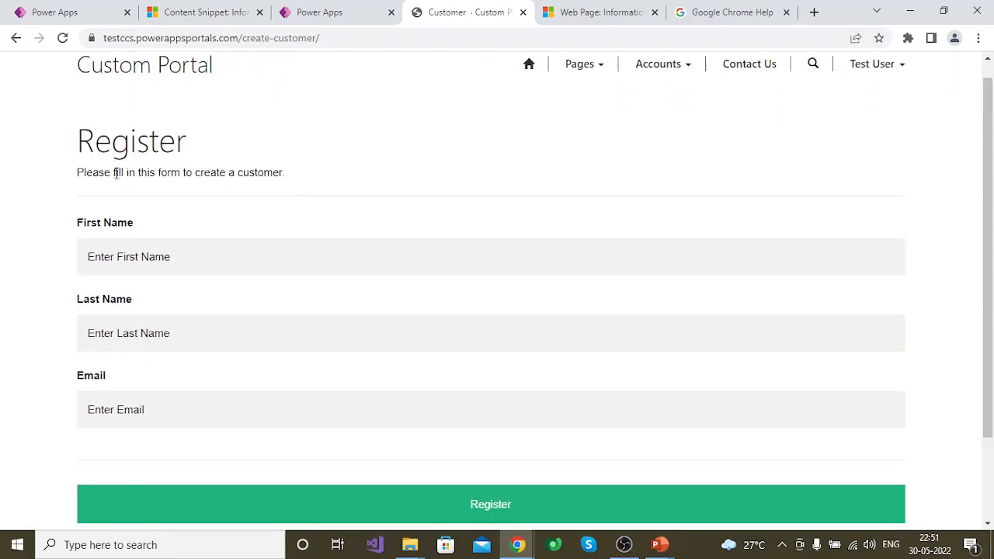
pyautogui.click(171, 262)
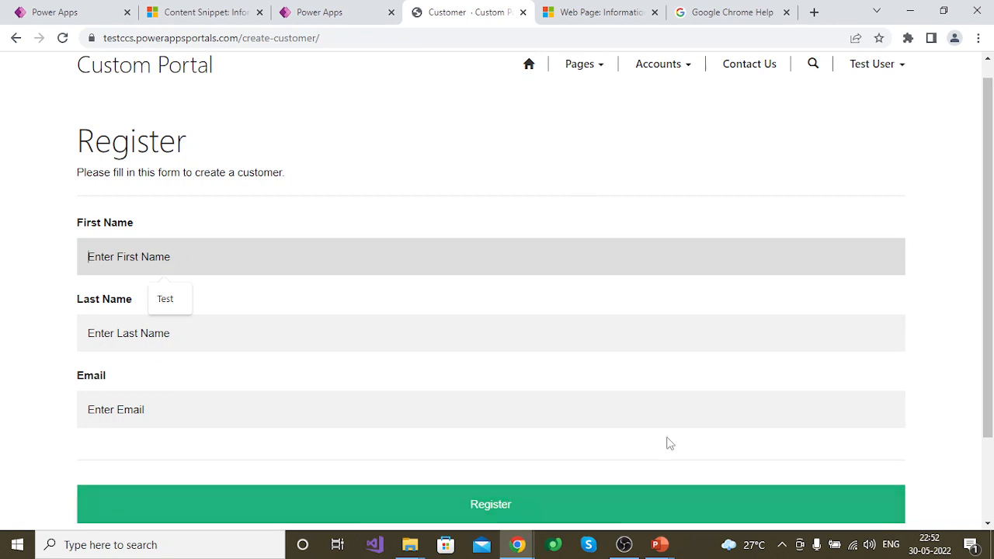
pyautogui.scroll(1, 984, 326)
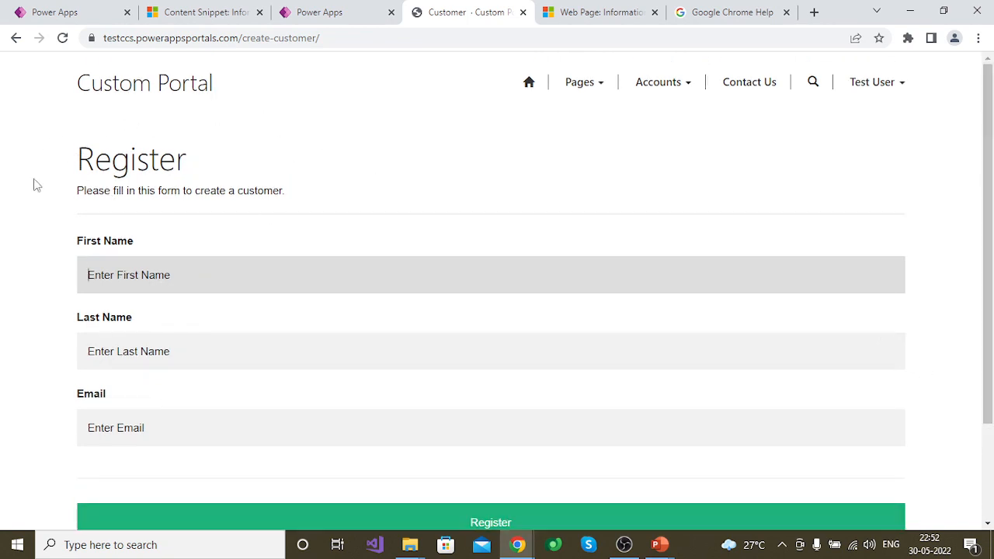
# Open the page template used by the Customer web page, and from it the linked customer form web template
pyautogui.click(598, 10)
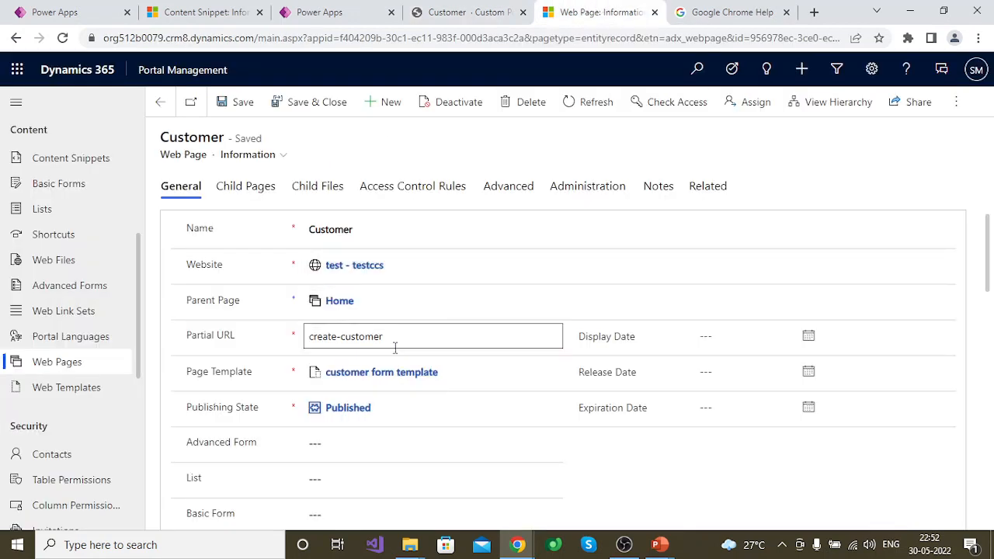
pyautogui.click(391, 373)
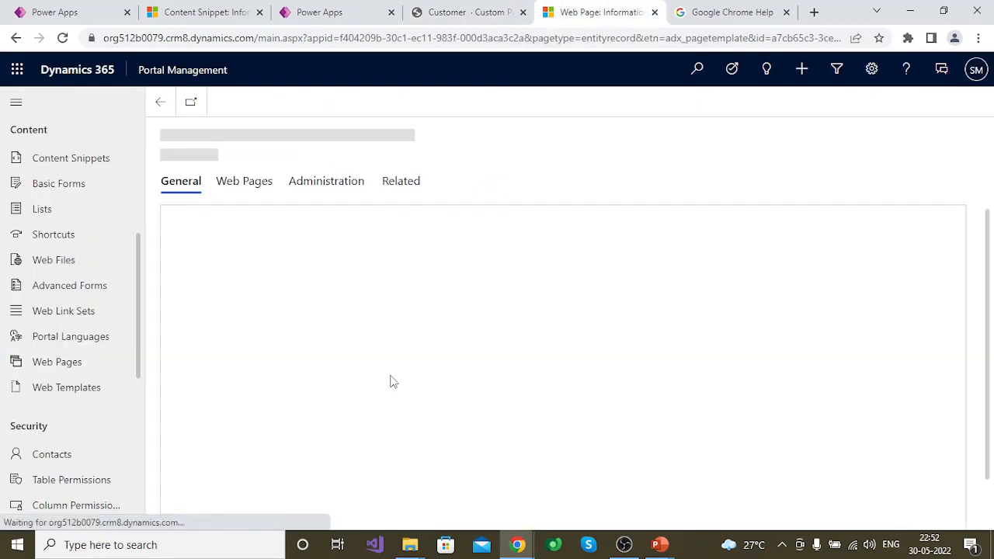
pyautogui.click(374, 345)
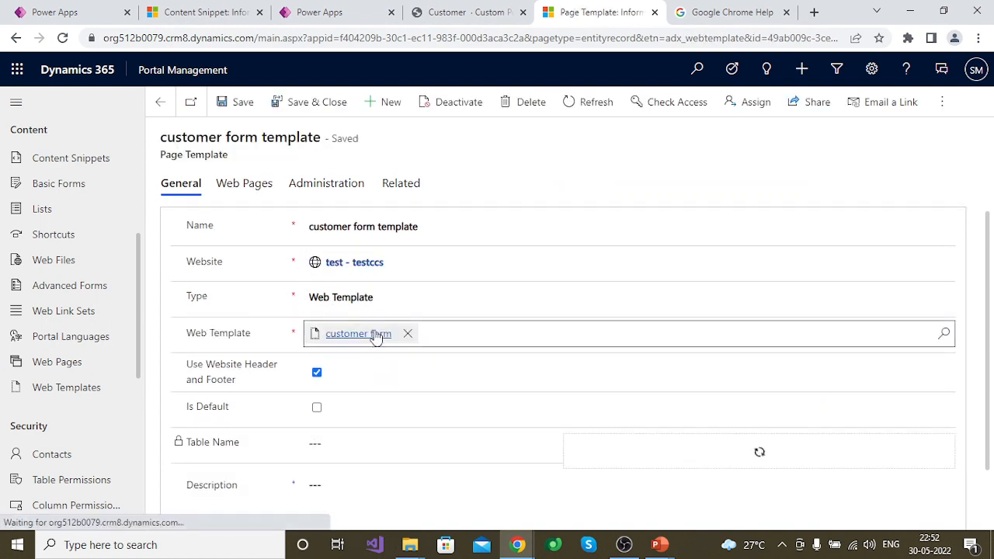
# Show the HTML source of the create customer form content snippet and look through its style rules
pyautogui.click(177, 14)
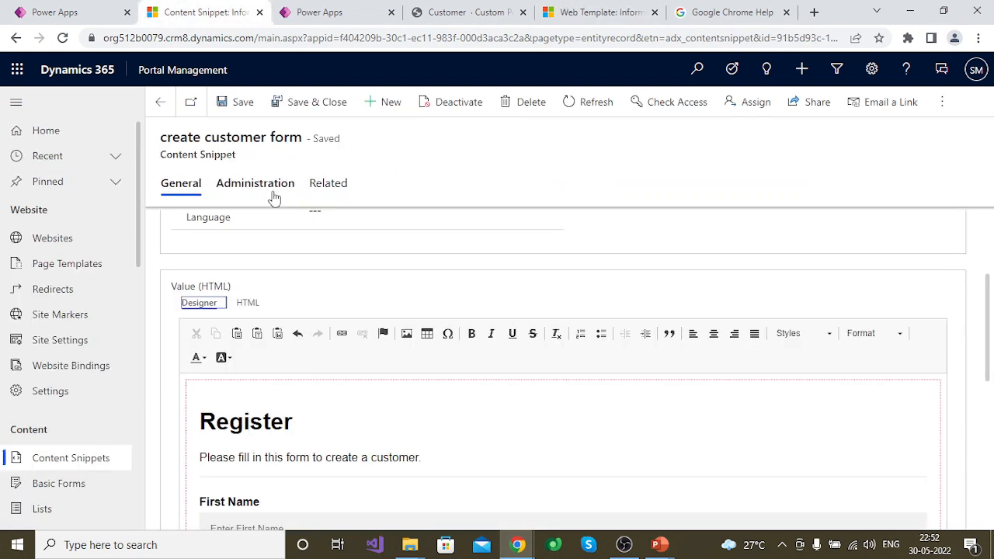
pyautogui.click(247, 302)
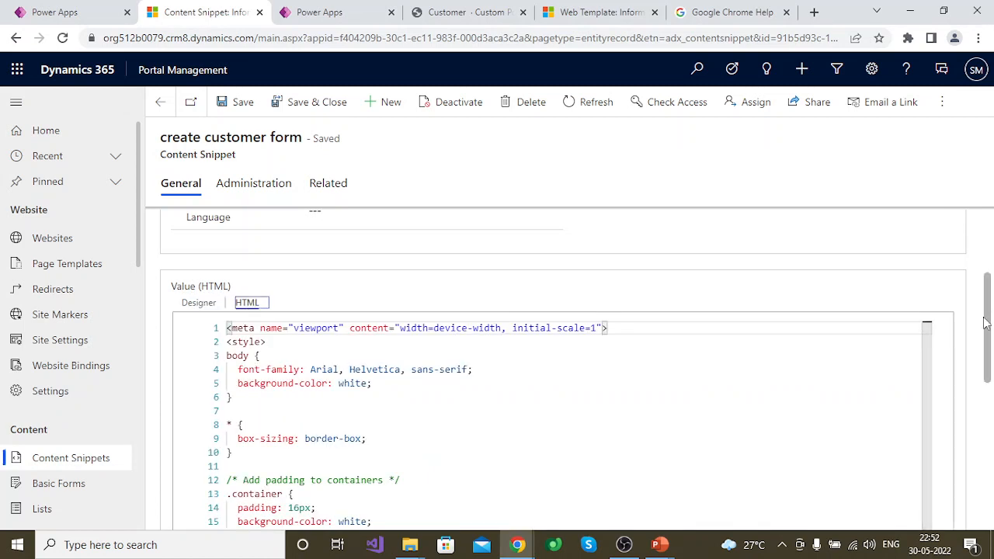
pyautogui.moveTo(992, 336); pyautogui.dragTo(970, 433)
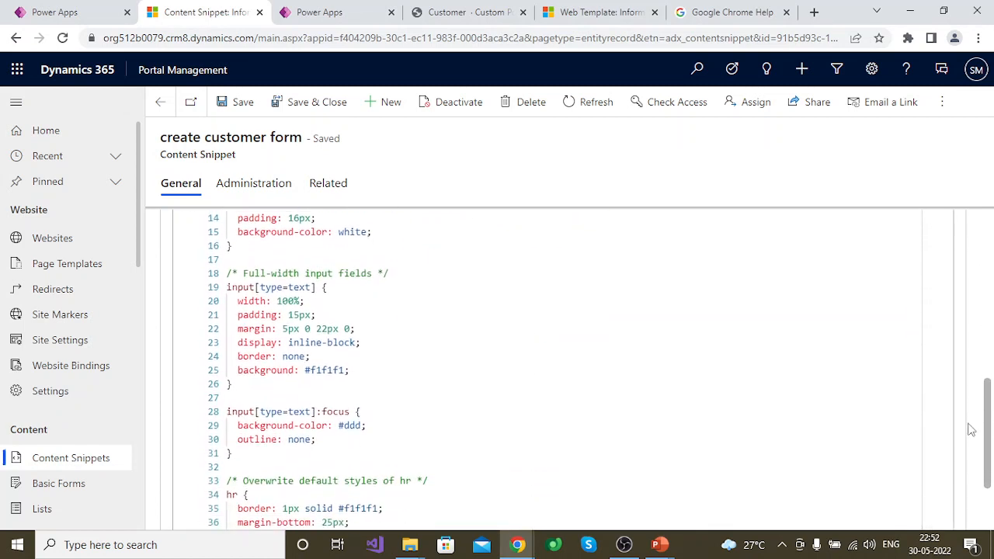
# Examine the snippet include statement in the source of the customer form web template
pyautogui.click(575, 13)
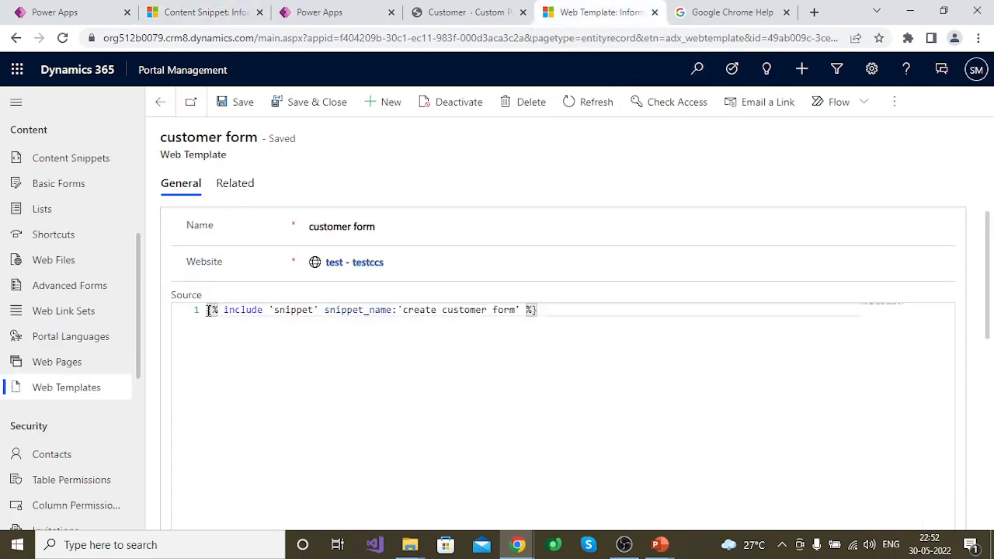
pyautogui.moveTo(208, 311); pyautogui.dragTo(503, 310)
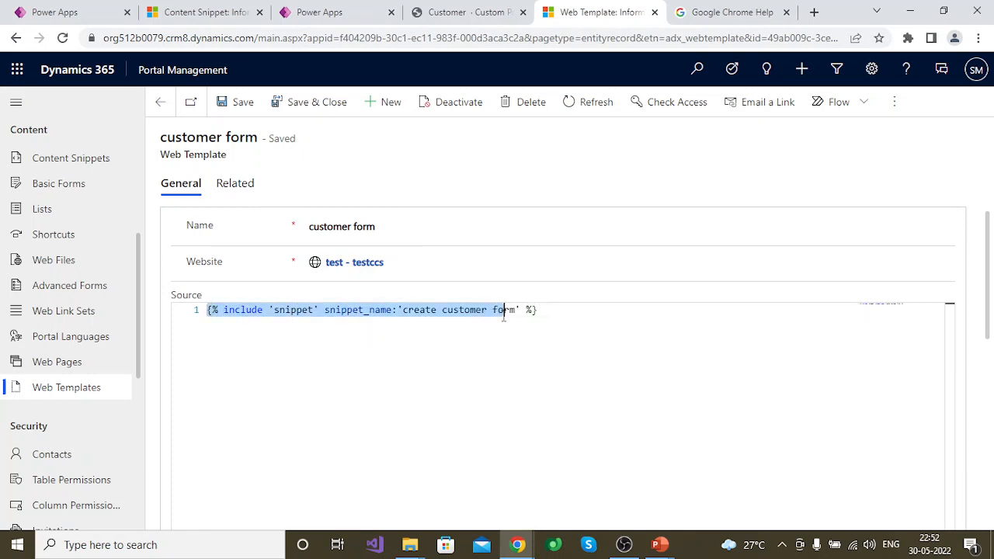
pyautogui.click(546, 313)
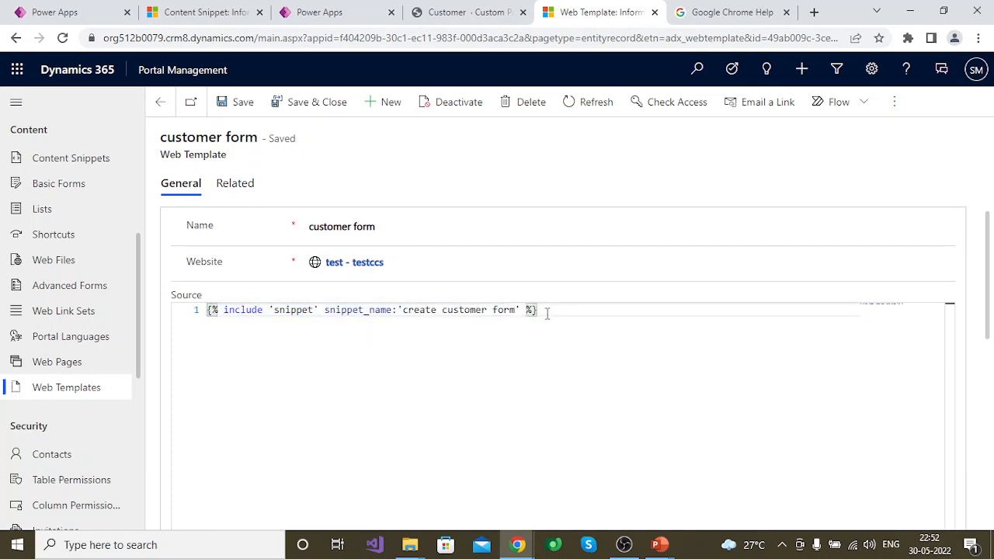
# Review the rendered Register form on the portal's create-customer page
pyautogui.click(472, 12)
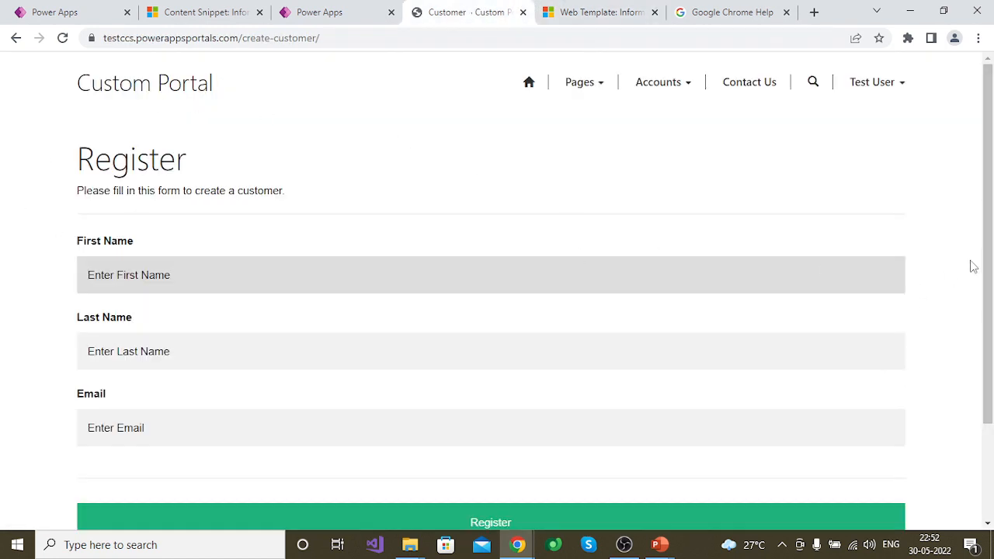
pyautogui.click(978, 299)
pyautogui.moveTo(978, 299); pyautogui.dragTo(988, 226)
pyautogui.click(976, 332)
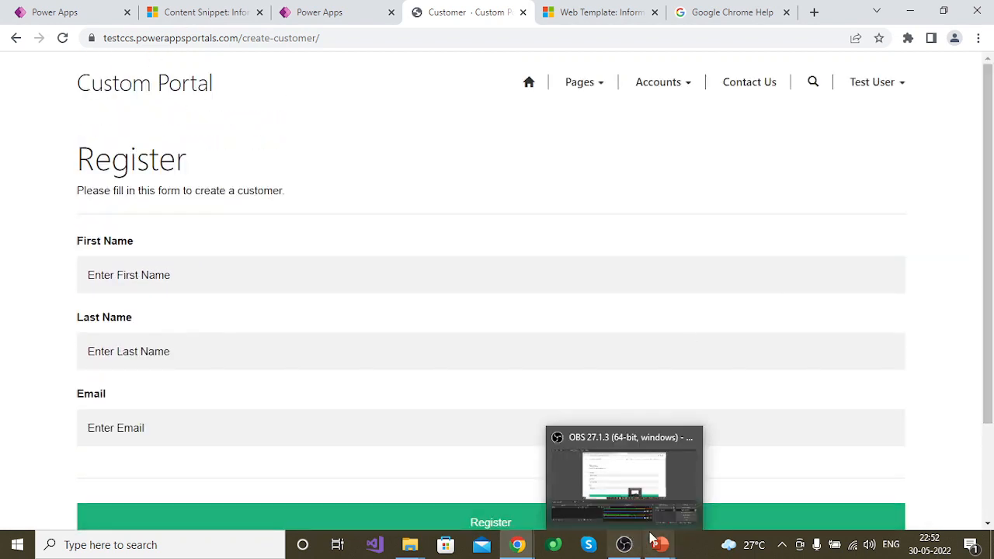
# Switch to the PowerPoint slide show, display its closing Thank you slide and exit the show
pyautogui.moveTo(658, 543)
pyautogui.click(708, 499)
pyautogui.click(621, 246)
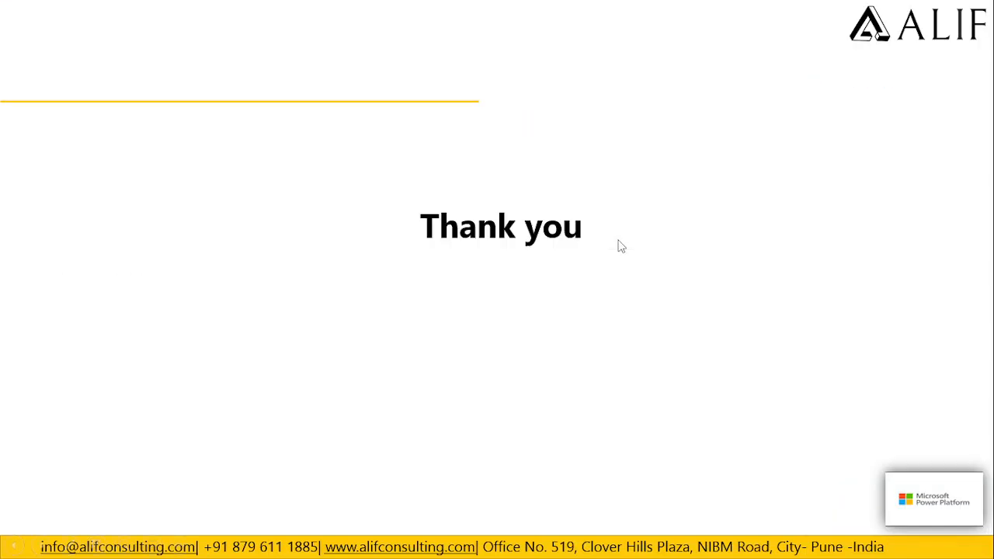
pyautogui.click(619, 245)
pyautogui.click(616, 244)
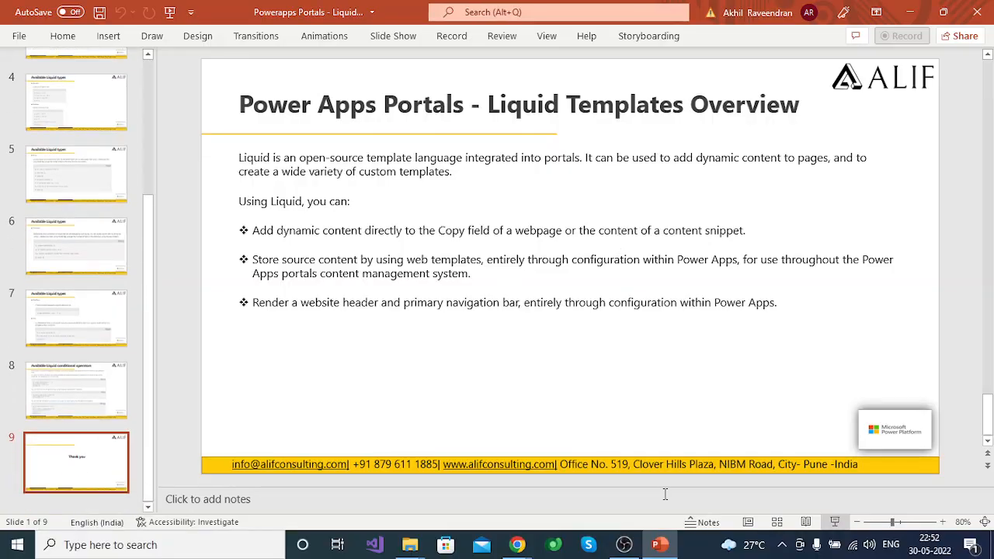
pyautogui.click(630, 541)
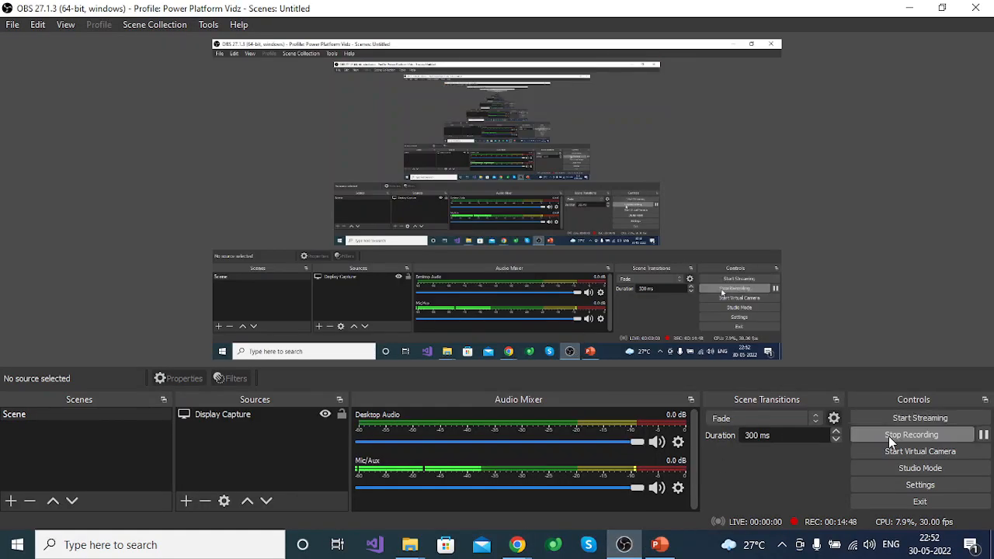